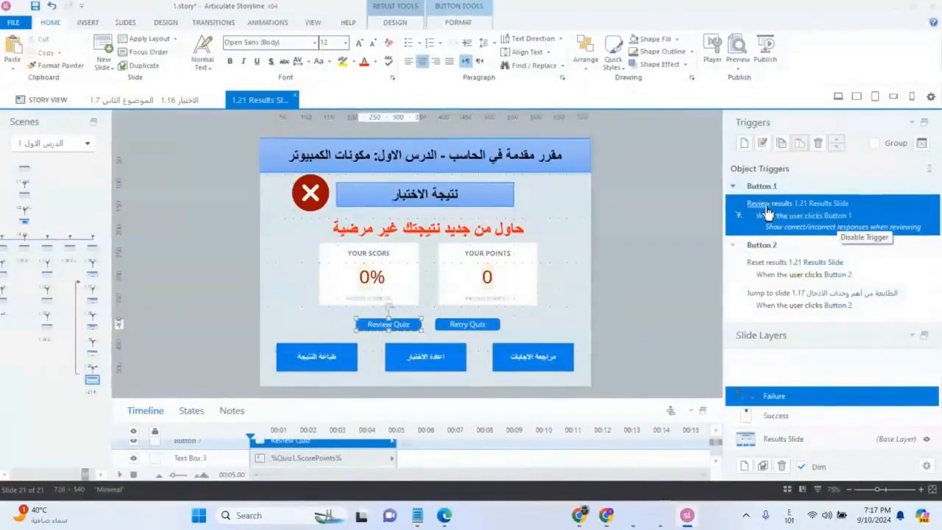
# Examine the triggers assigned to the Review Quiz and Retry Quiz buttons on the Failure layer
pyautogui.click(487, 330)
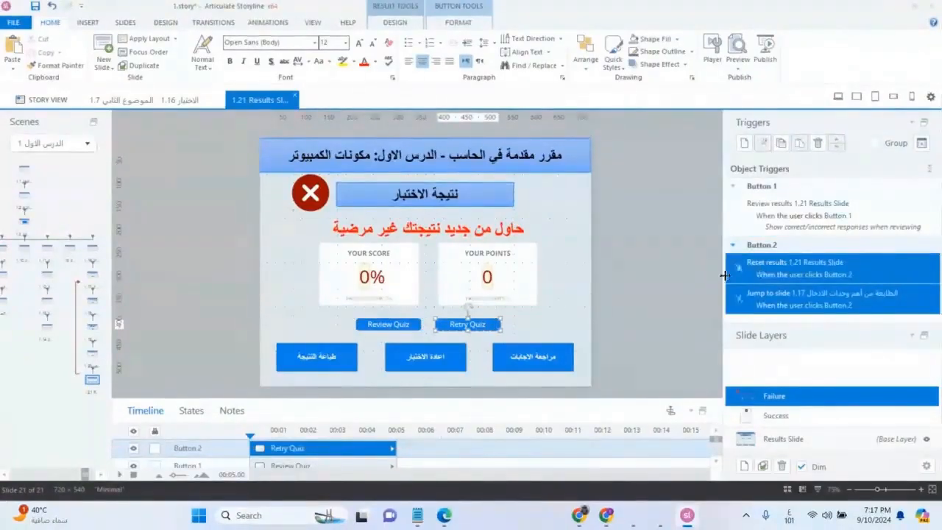
pyautogui.click(405, 324)
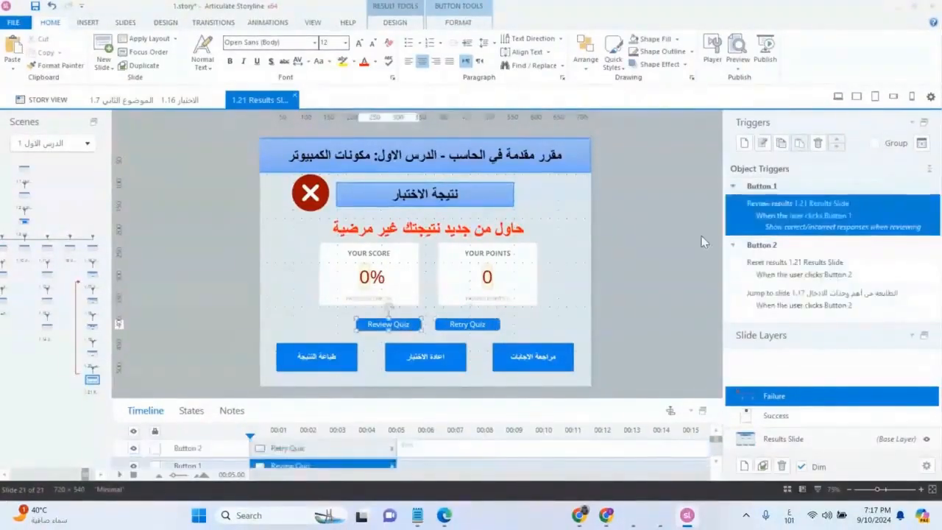
pyautogui.click(473, 324)
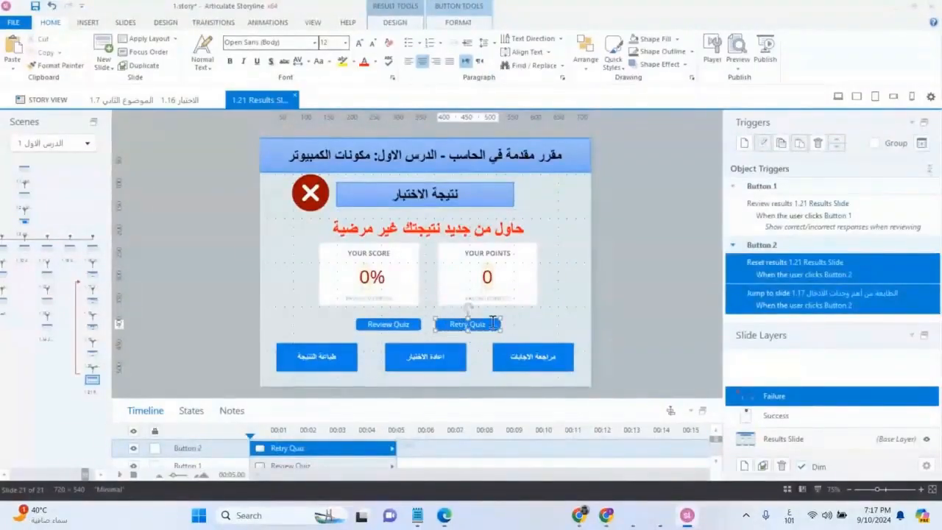
pyautogui.click(428, 362)
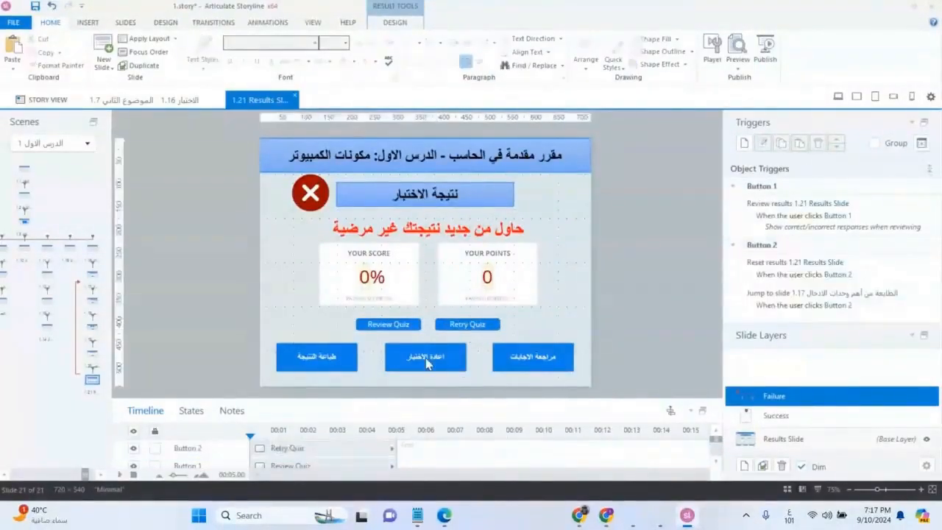
# Examine the review, retry and print button triggers on the quiz-result layout in the slide master, and return to the results slide
pyautogui.click(314, 23)
pyautogui.click(63, 55)
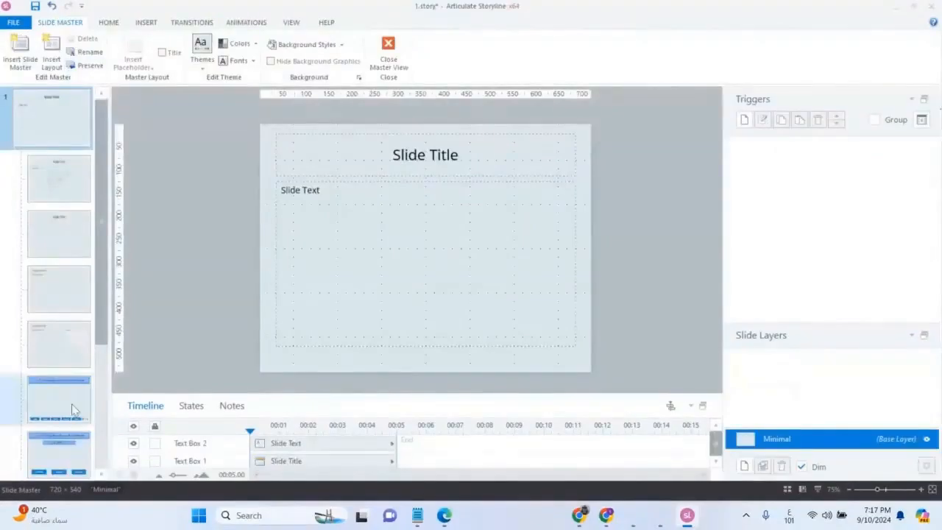
pyautogui.click(72, 450)
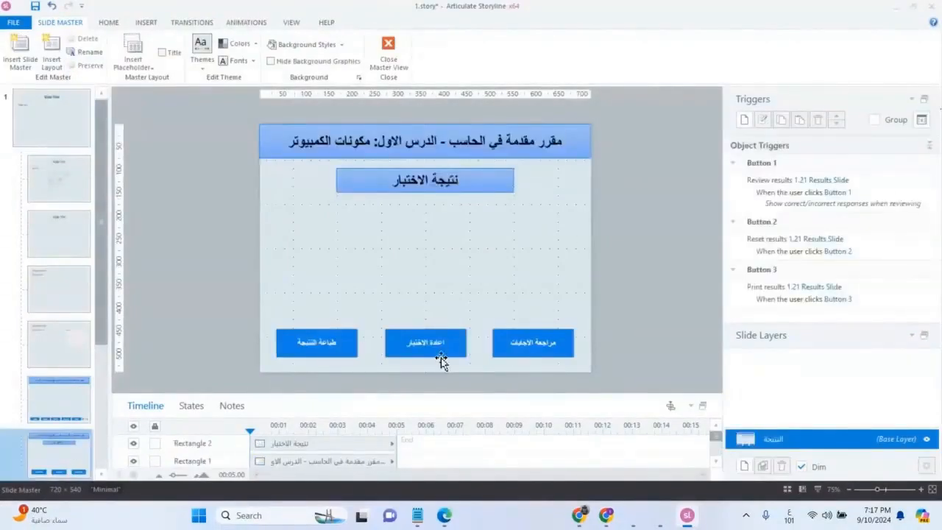
pyautogui.click(441, 358)
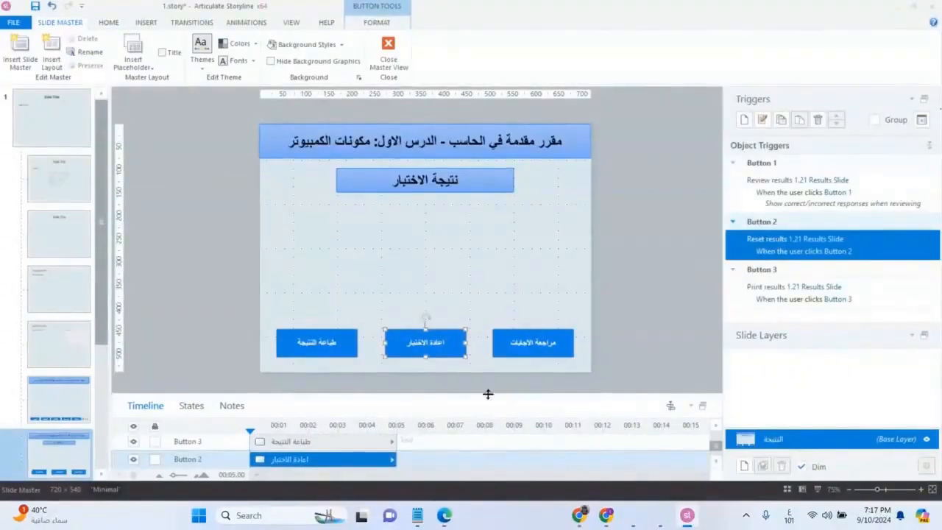
pyautogui.click(530, 353)
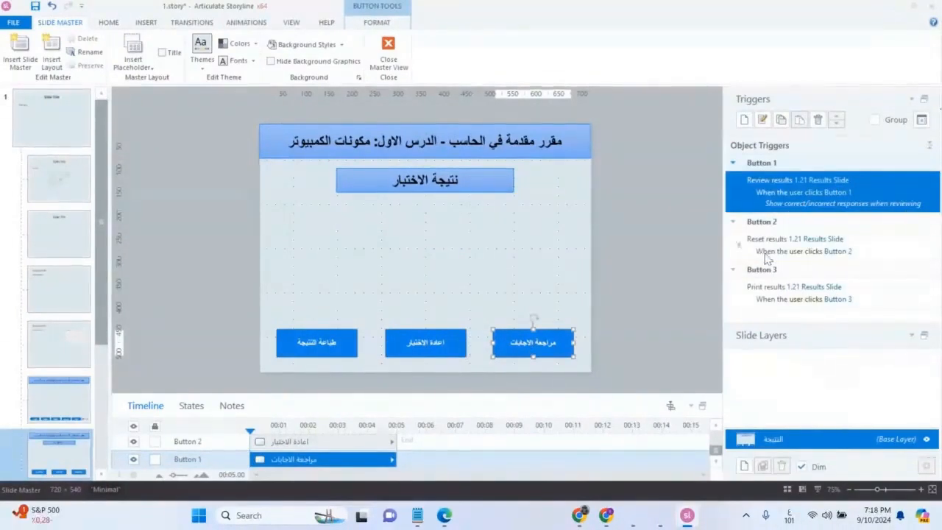
pyautogui.click(431, 348)
pyautogui.click(341, 351)
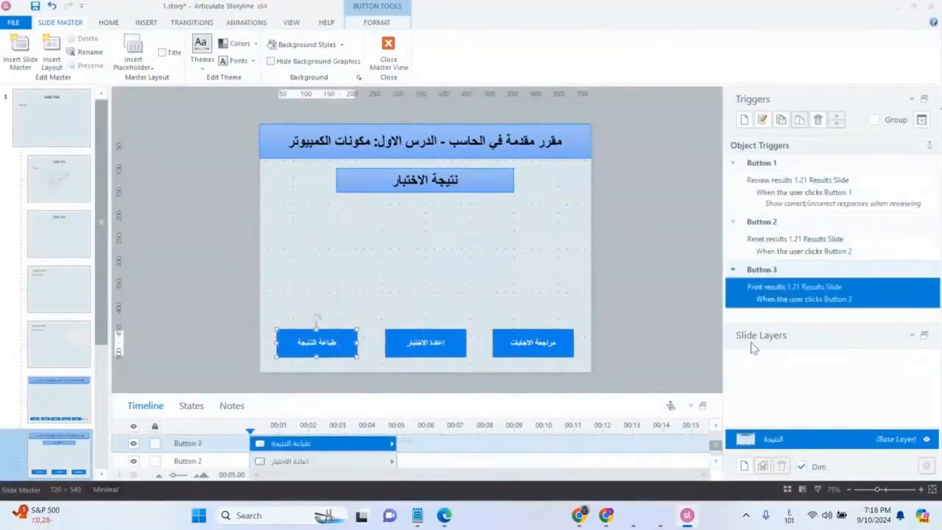
pyautogui.click(553, 304)
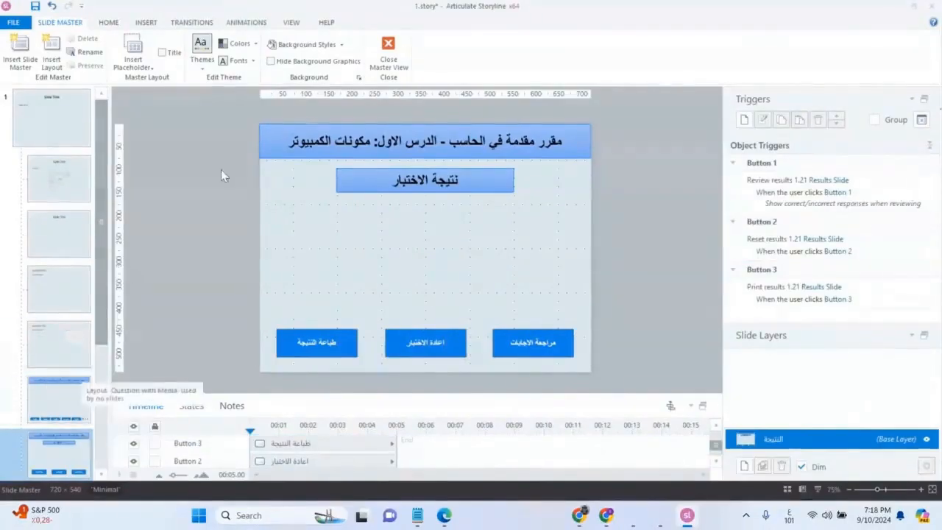
pyautogui.click(389, 50)
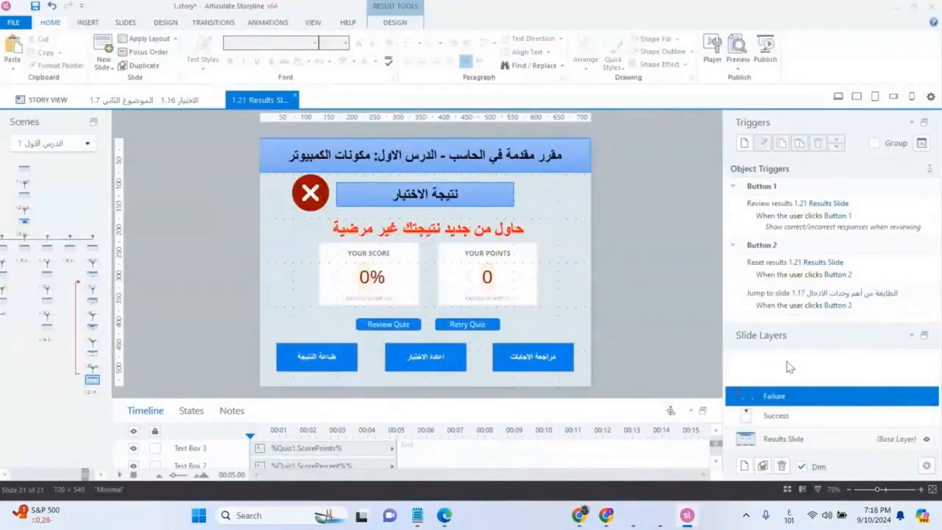
# On the Success layer, move the green check mark icon beside the "نتيجة الاختبار" title box
pyautogui.click(824, 418)
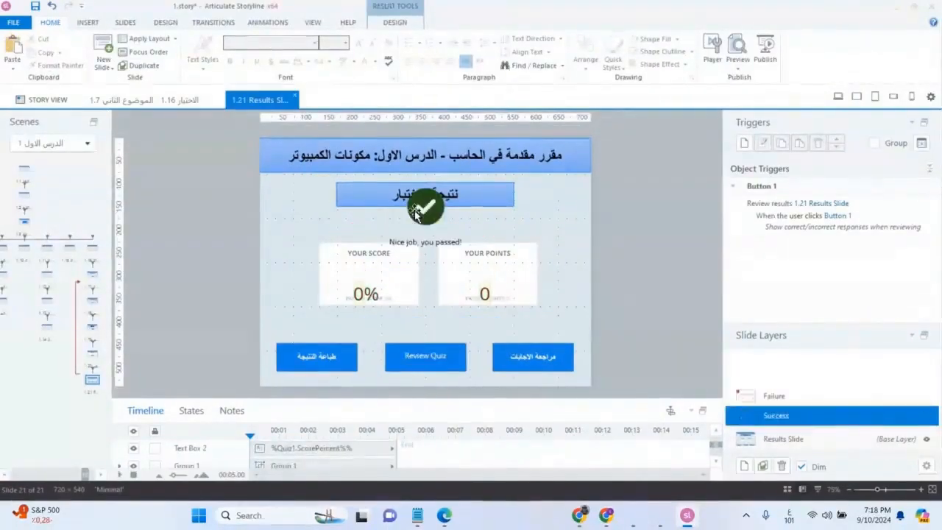
pyautogui.click(382, 218)
pyautogui.moveTo(382, 218); pyautogui.dragTo(312, 207)
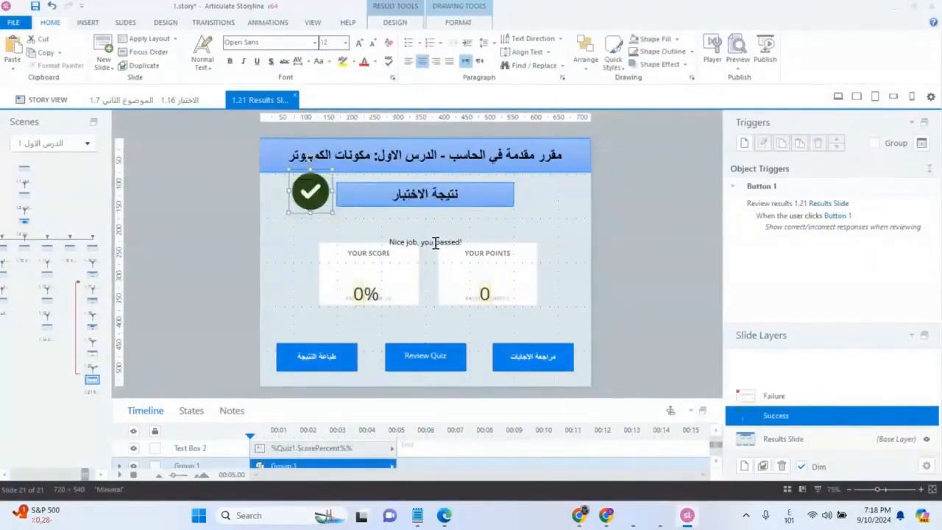
# Move the "Nice job, you passed!" text box above the score boxes and widen it to span both of them
pyautogui.click(434, 242)
pyautogui.moveTo(444, 236); pyautogui.dragTo(534, 233)
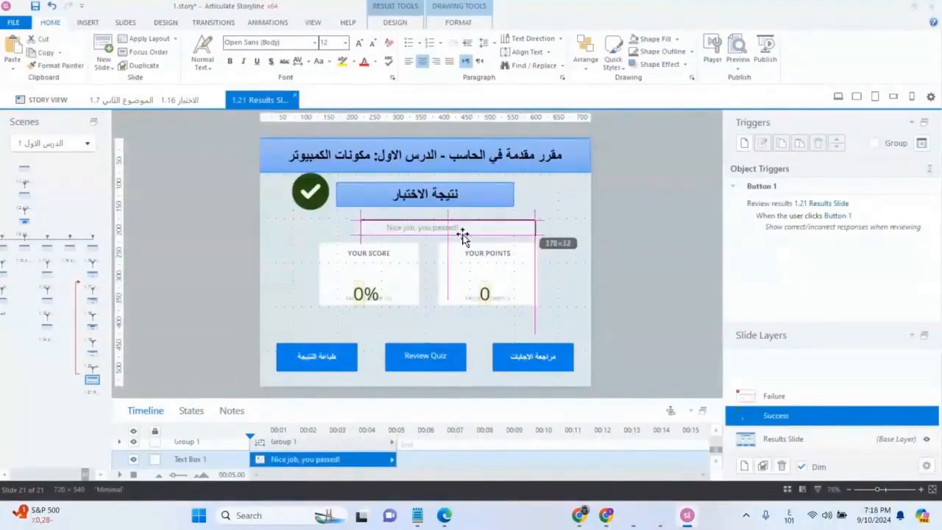
pyautogui.moveTo(358, 237); pyautogui.dragTo(323, 240)
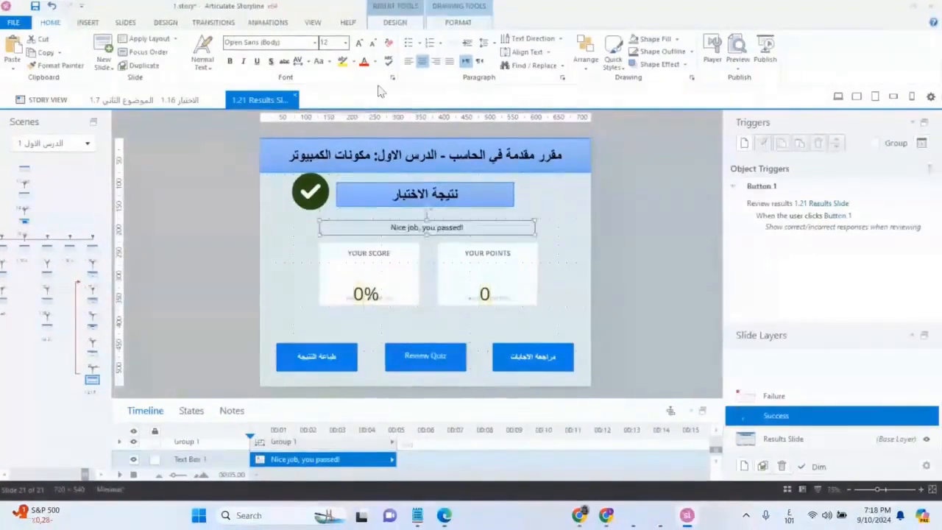
# Enlarge the "Nice job, you passed!" text to size 28 and nudge its box slightly upward
pyautogui.click(359, 43)
pyautogui.click(359, 43)
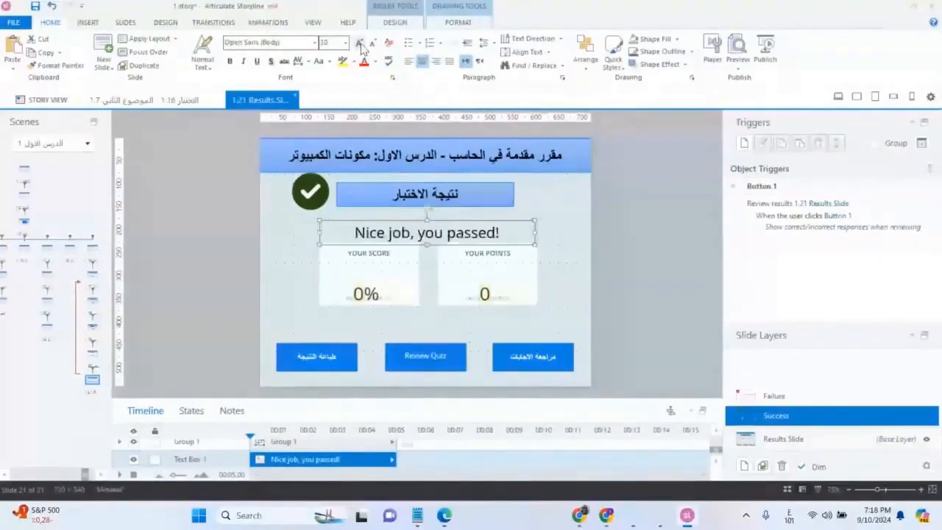
pyautogui.click(360, 43)
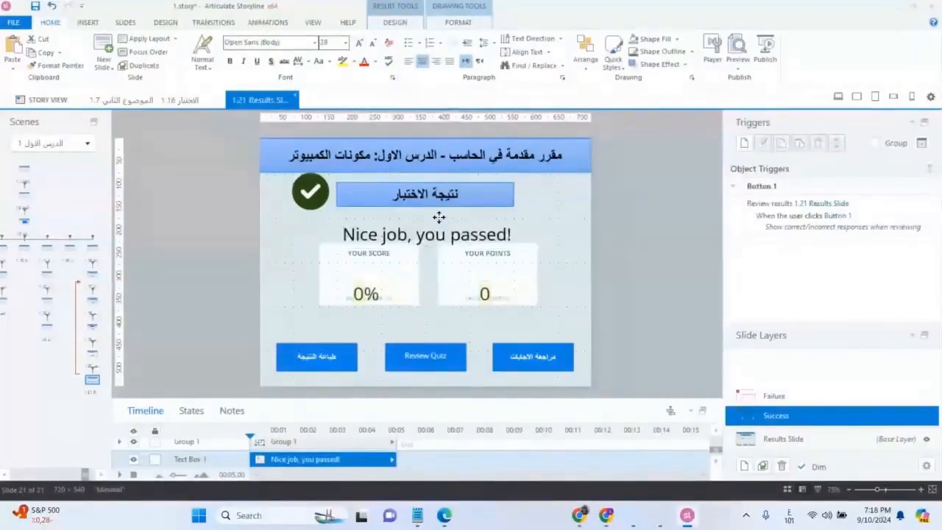
pyautogui.moveTo(438, 217); pyautogui.dragTo(438, 213)
# Replace the "Nice job, you passed!" message with "مبروك لقد اجتزت الوحدة"
pyautogui.tripleClick(452, 229)
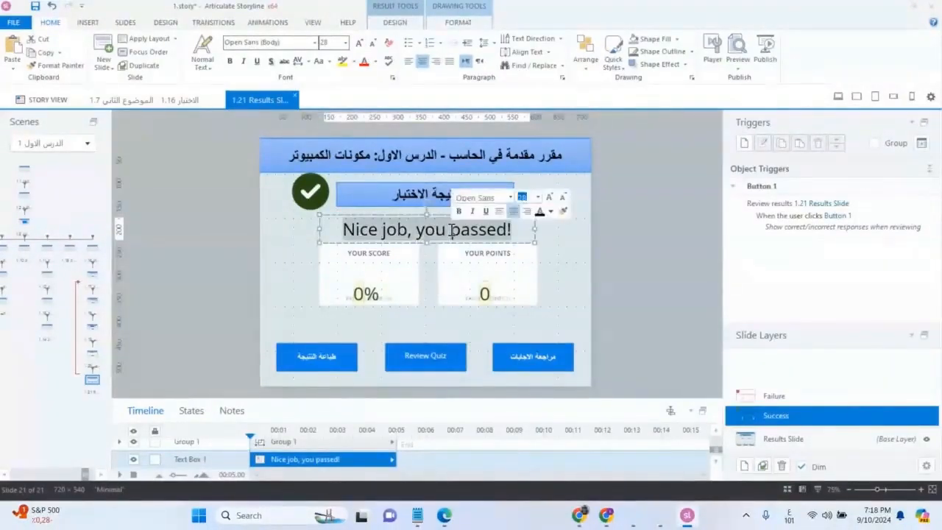
pyautogui.write('مبروك لقد اجنزت ال')
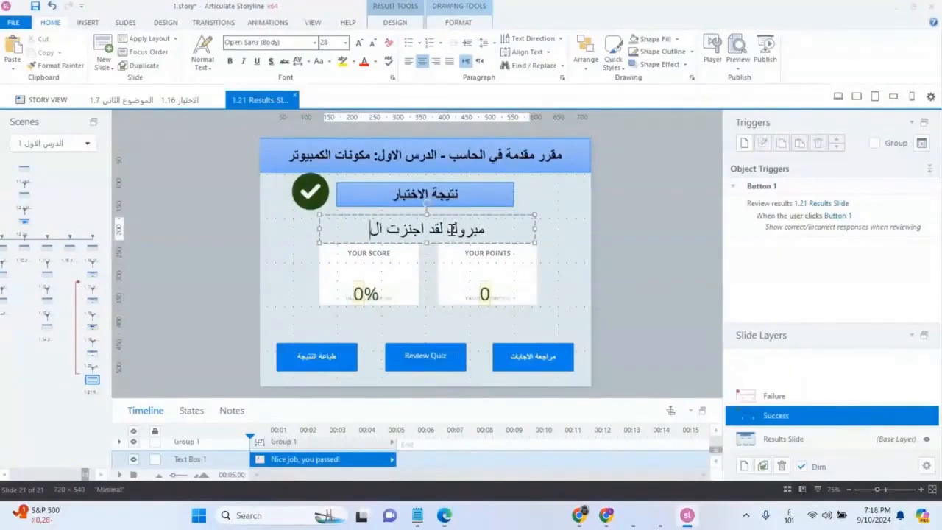
pyautogui.write('وحدة')
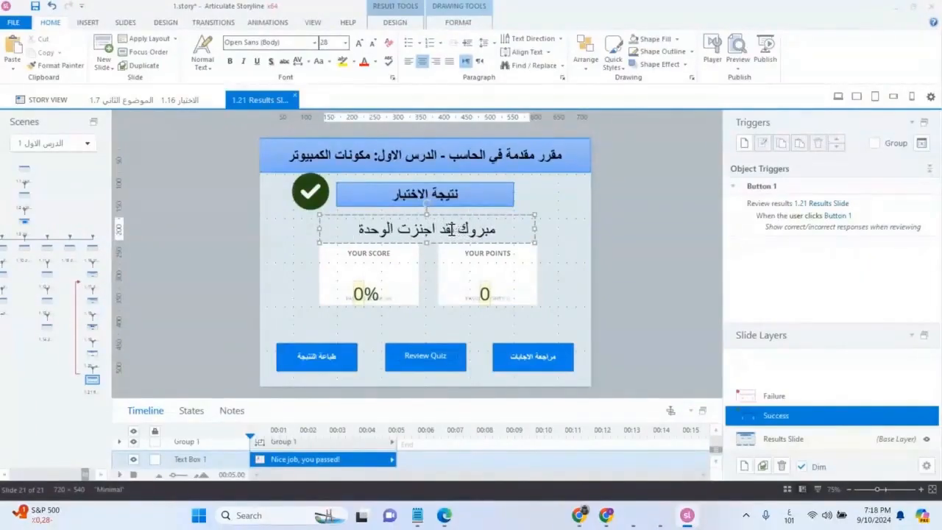
pyautogui.click(426, 231)
pyautogui.click(426, 231)
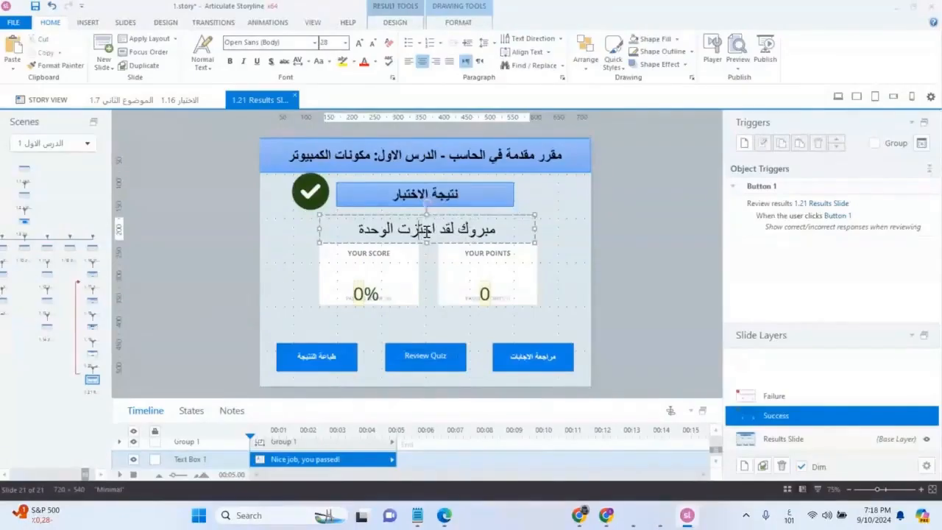
pyautogui.click(572, 269)
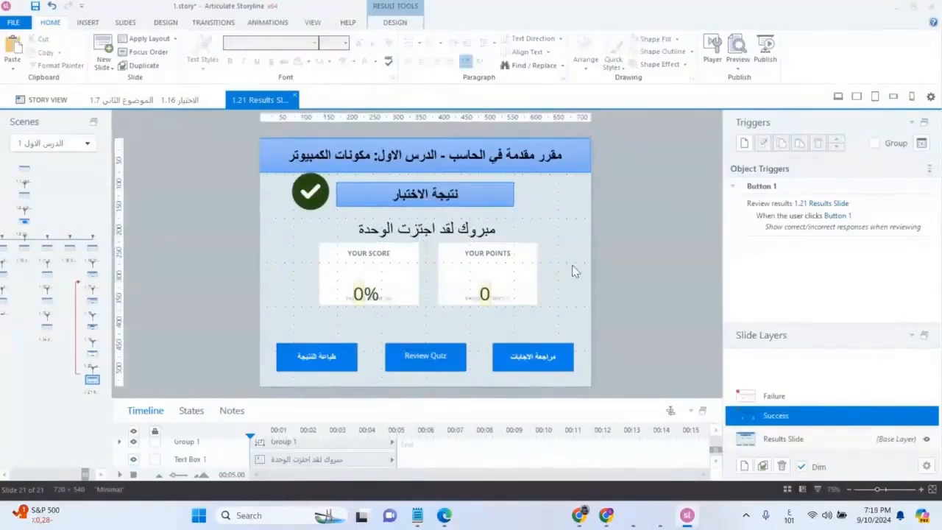
# Set the font color of the success message to bright green, RGB 0, 255, 0
pyautogui.tripleClick(434, 242)
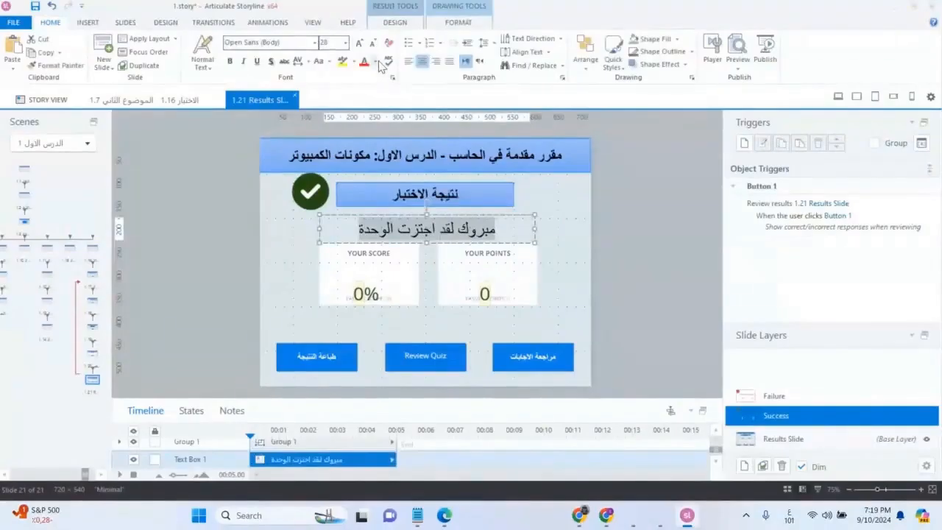
pyautogui.click(379, 62)
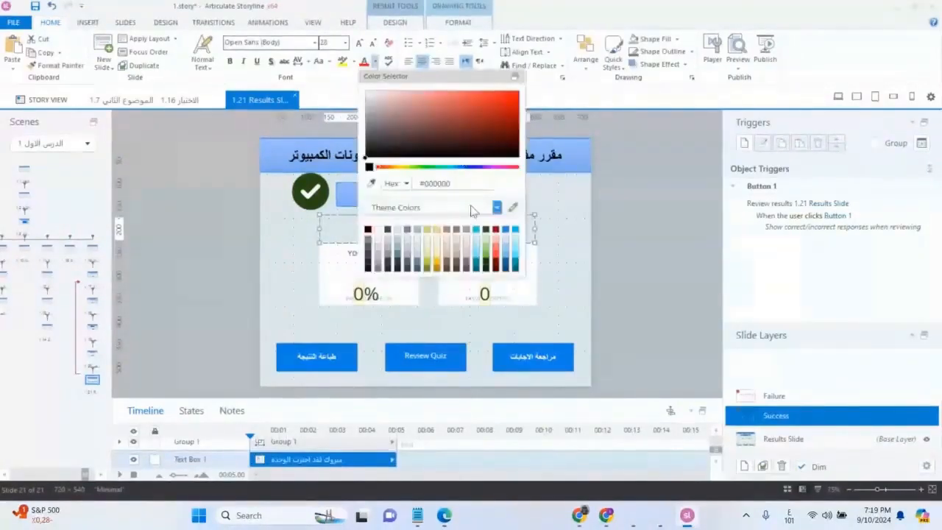
pyautogui.click(437, 169)
pyautogui.click(405, 183)
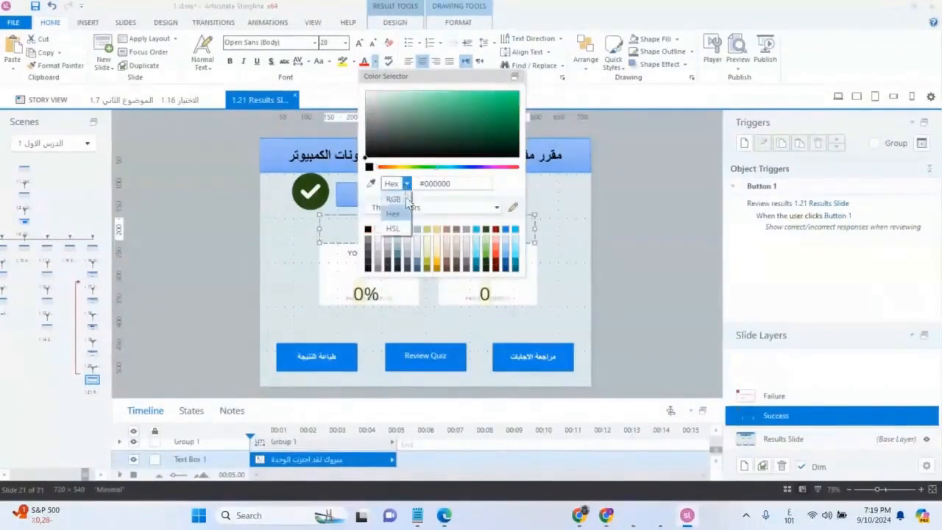
pyautogui.click(394, 200)
pyautogui.click(457, 183)
pyautogui.write('255')
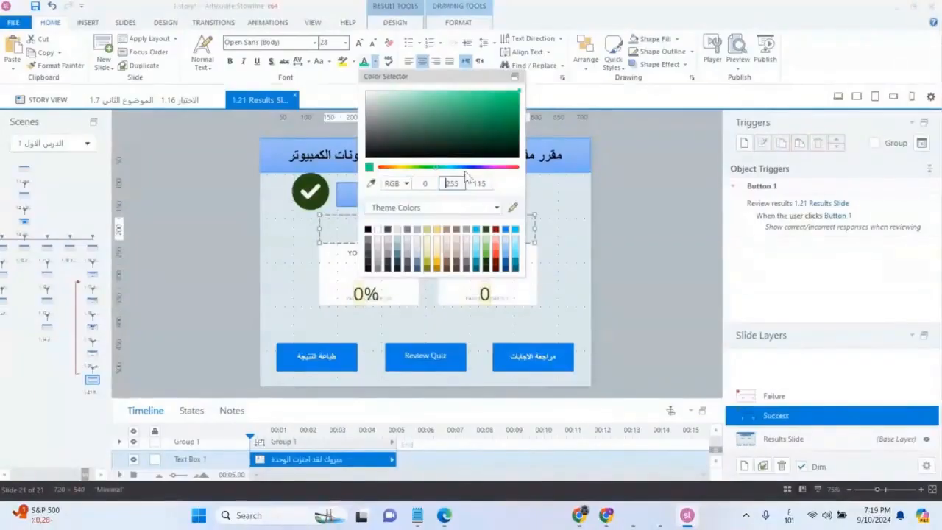
pyautogui.click(479, 184)
pyautogui.write('0')
pyautogui.doubleClick(441, 183)
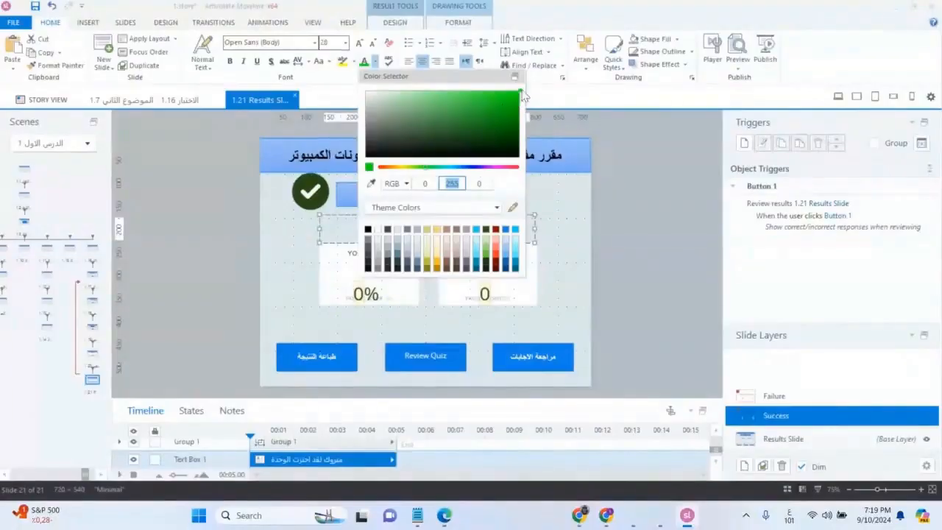
pyautogui.click(566, 200)
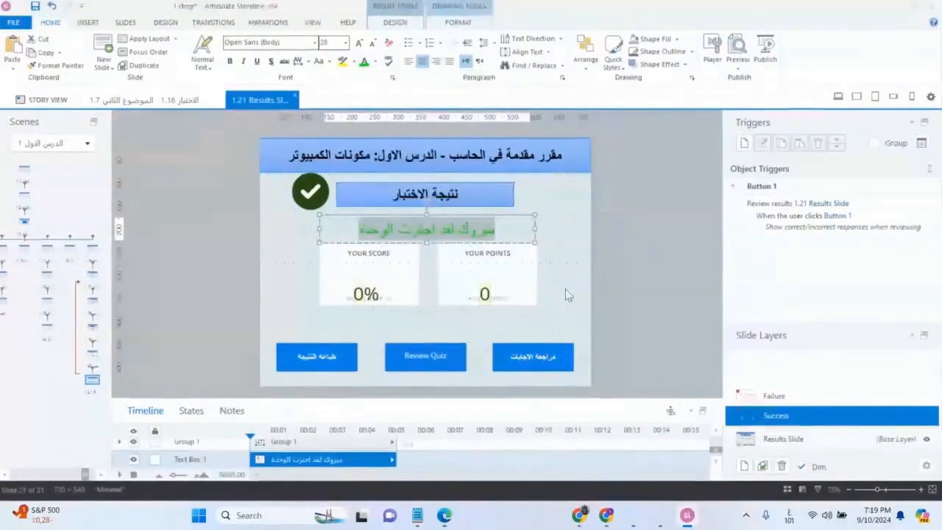
# Change the success message's font color to a dark green similar to the check mark icon
pyautogui.click(469, 232)
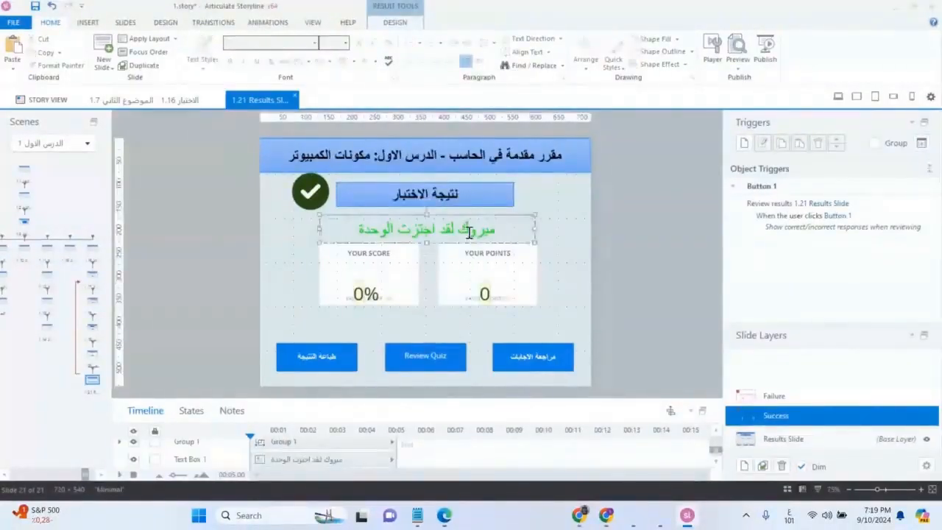
pyautogui.tripleClick(468, 231)
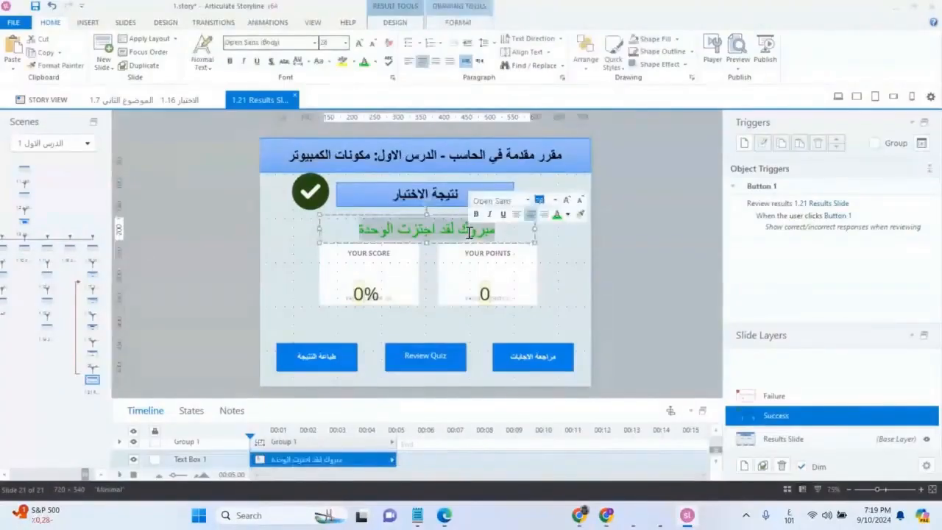
pyautogui.click(567, 214)
pyautogui.click(700, 278)
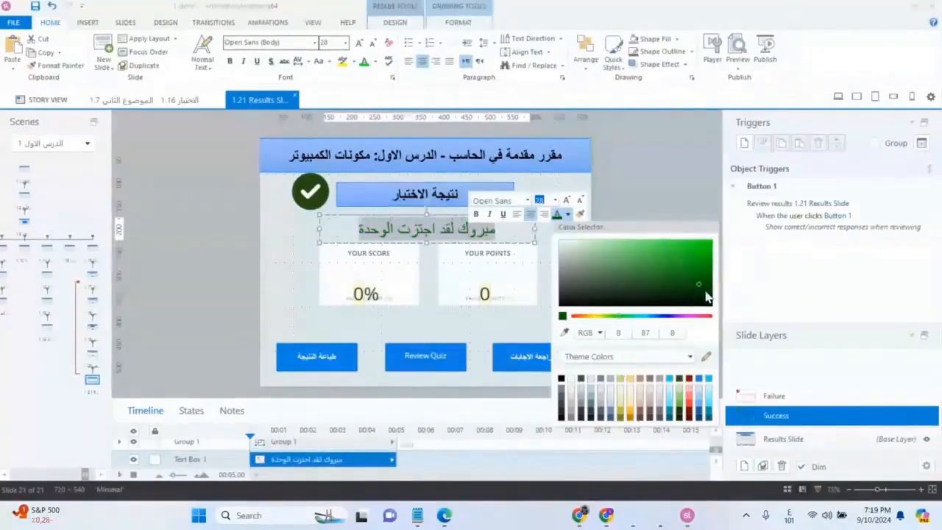
pyautogui.click(704, 280)
pyautogui.click(544, 247)
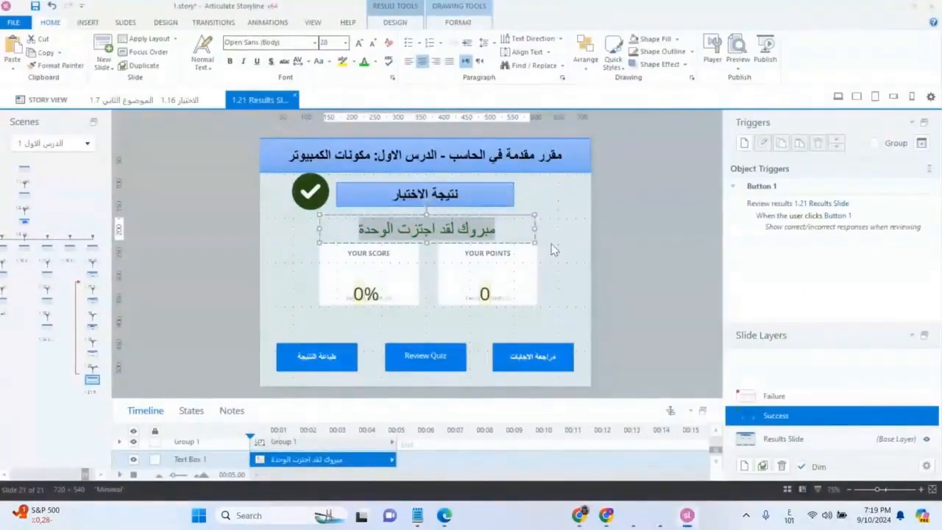
pyautogui.click(545, 250)
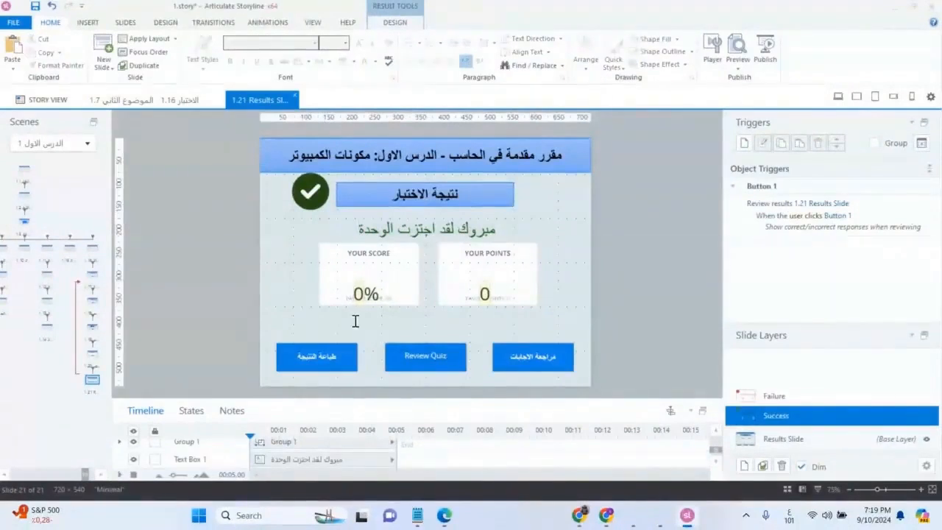
# Replace the last word of the success message, "الوحدة", with "الدرس"
pyautogui.click(370, 234)
pyautogui.click(370, 233)
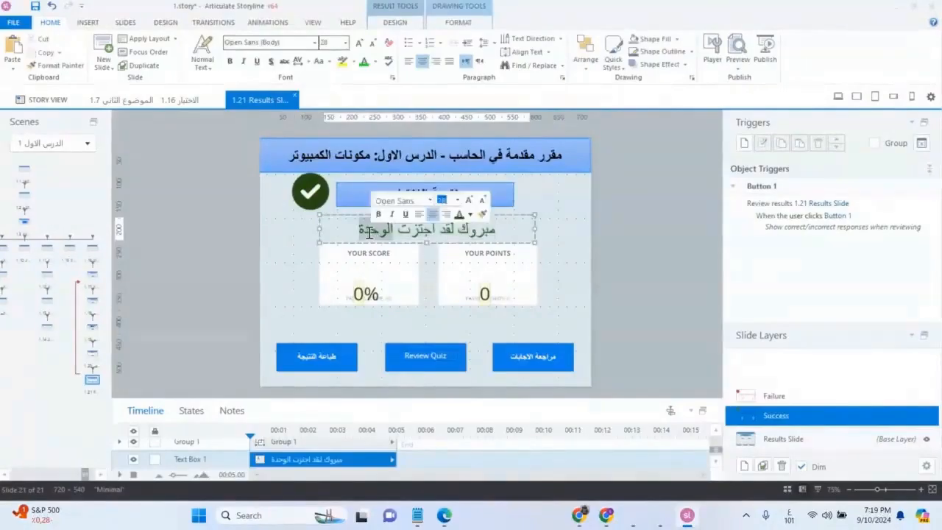
pyautogui.doubleClick(368, 232)
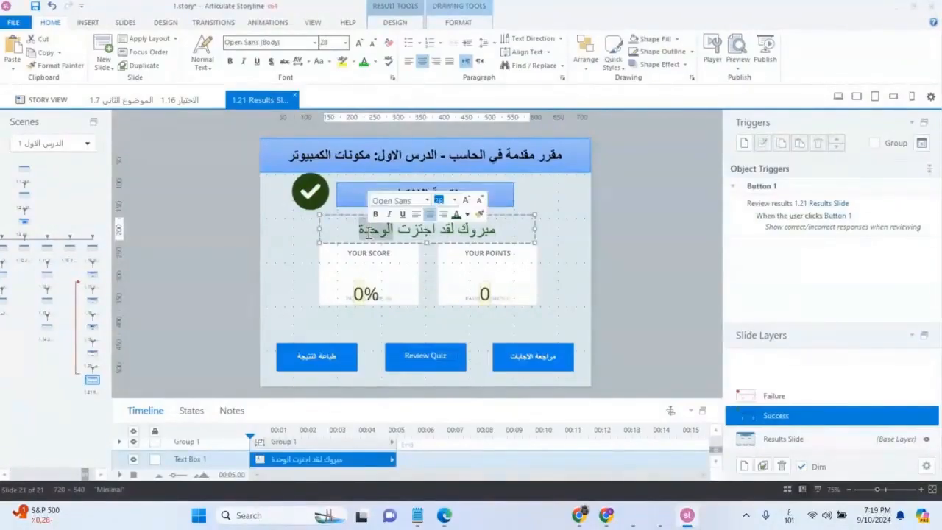
pyautogui.write('الدرس')
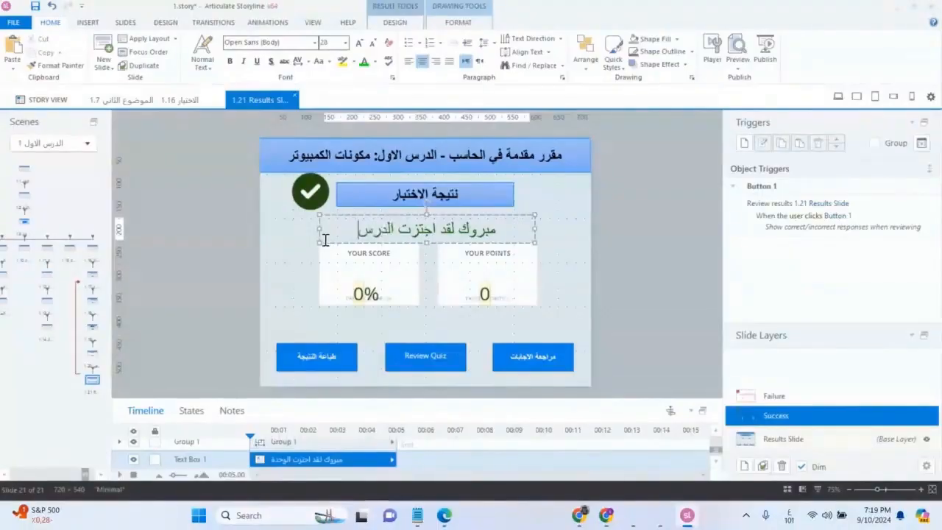
pyautogui.write(' بنجاح')
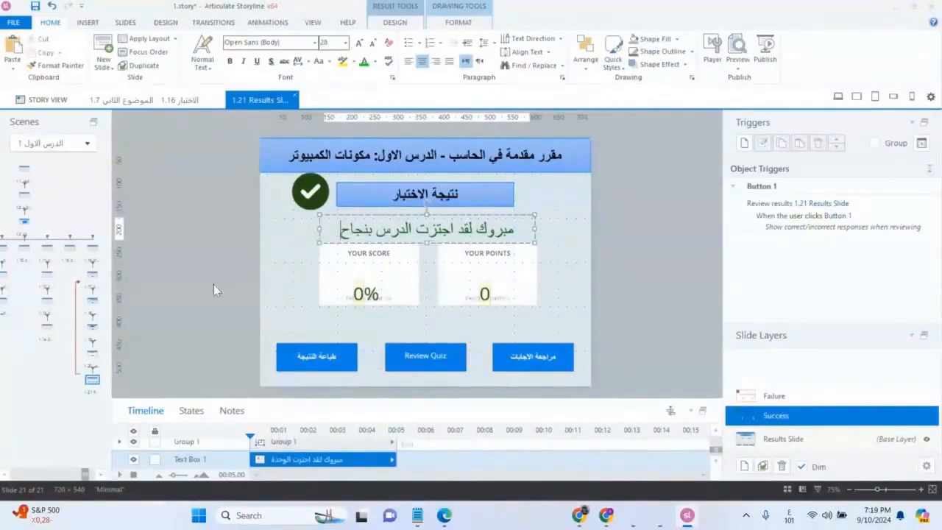
# Append the word "بنجاح" to the end of the success message
pyautogui.click(292, 239)
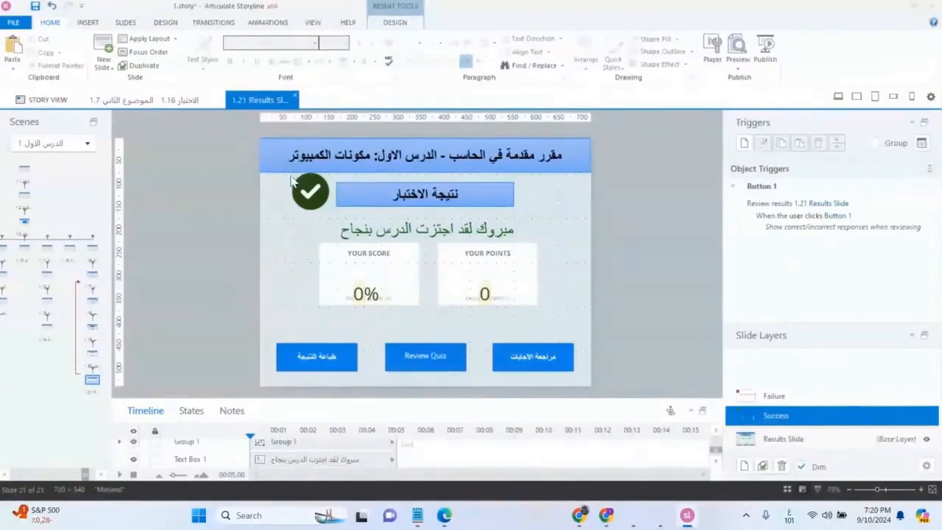
# Move the Success layer's Review Quiz button to just above the "مراجعة الاجابات" button
pyautogui.click(436, 358)
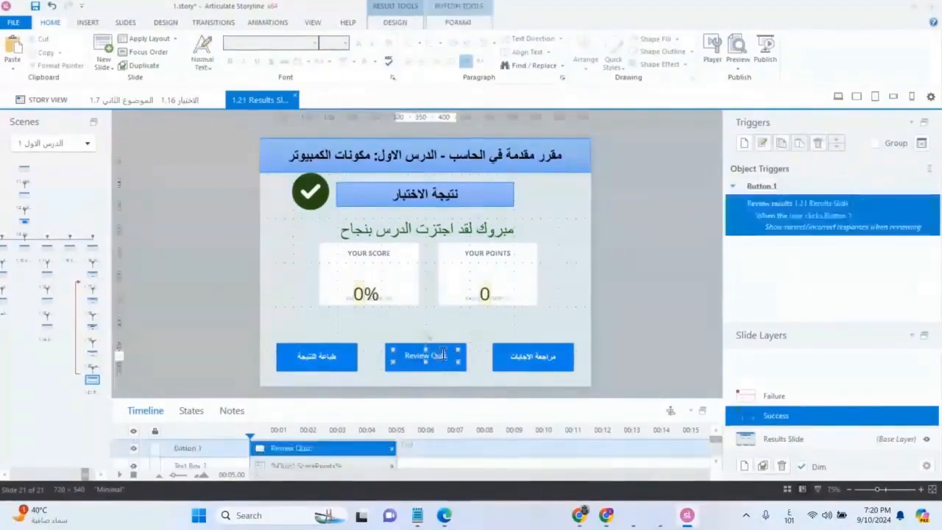
pyautogui.moveTo(443, 349); pyautogui.dragTo(544, 336)
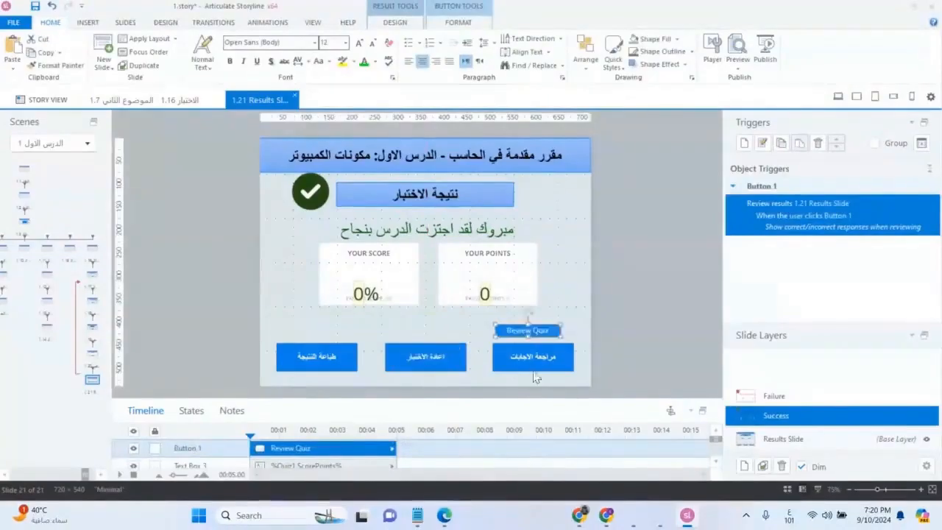
pyautogui.click(570, 338)
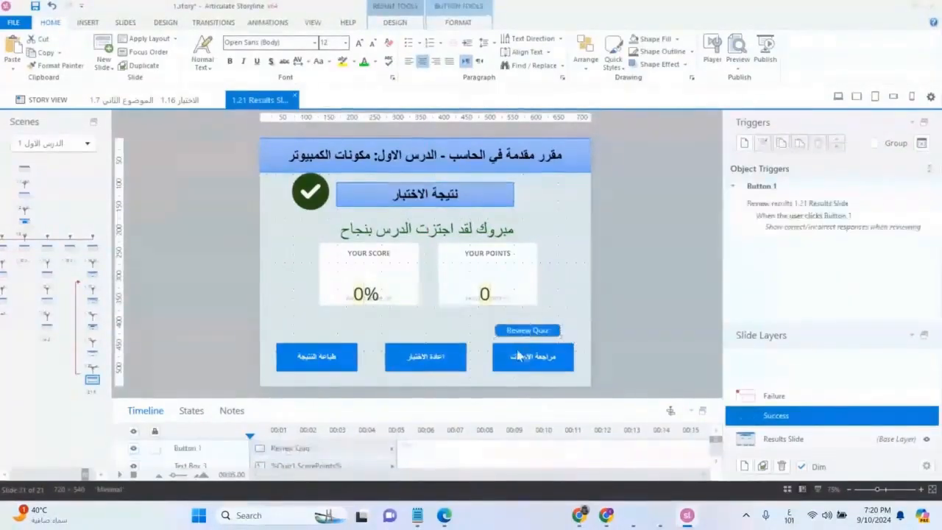
# Shorten the score percent and points text boxes together so they fit within their cards, and adjust the Review Quiz button's position
pyautogui.click(482, 297)
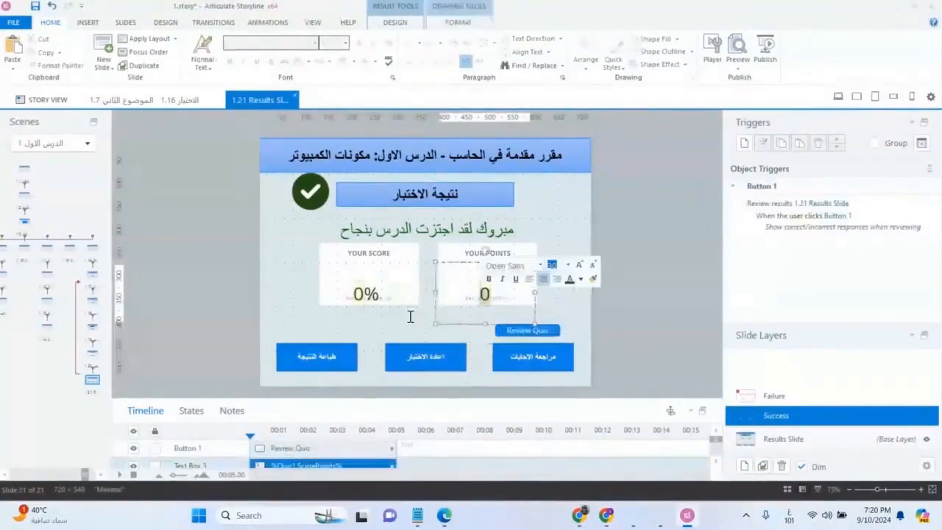
pyautogui.keyDown('shift'); pyautogui.click(365, 296); pyautogui.keyUp('shift')
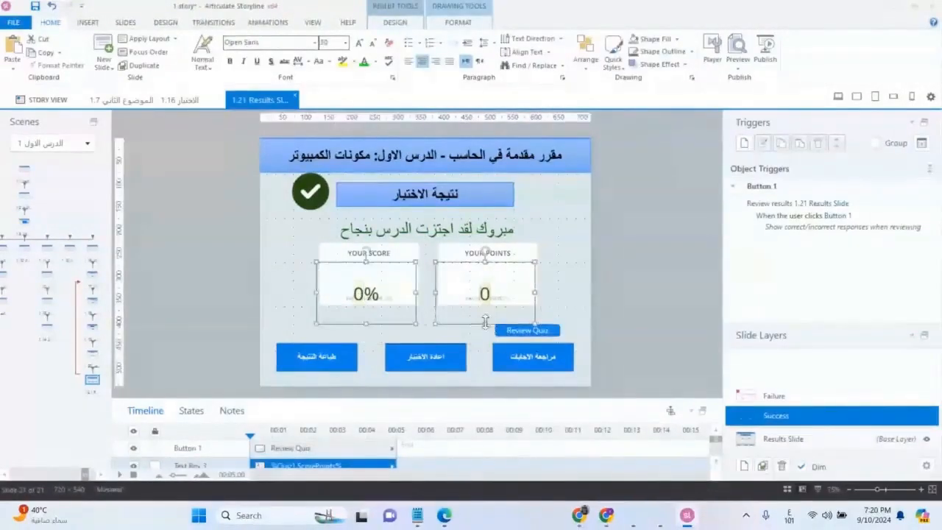
pyautogui.moveTo(483, 324)
pyautogui.mouseDown()
pyautogui.moveTo(491, 287)
pyautogui.moveTo(484, 257)
pyautogui.mouseUp()
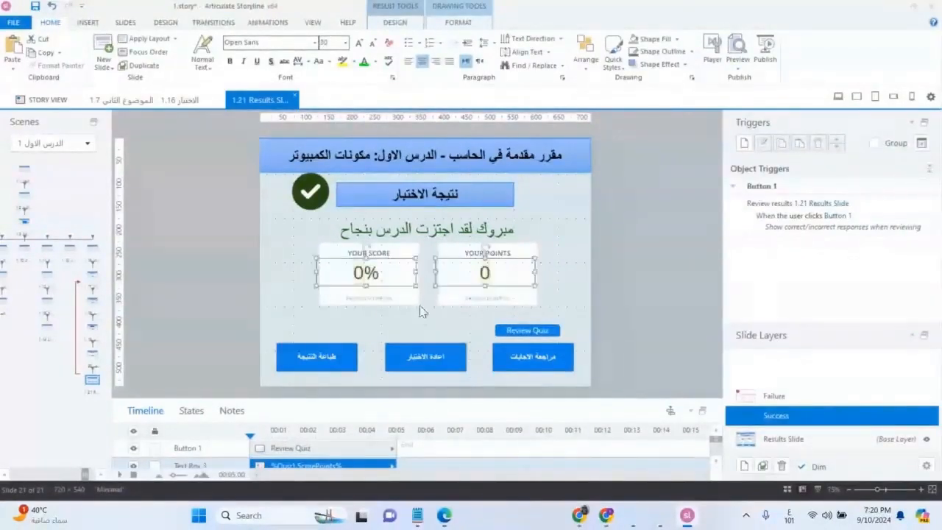
pyautogui.click(439, 316)
pyautogui.moveTo(534, 329); pyautogui.dragTo(546, 330)
# On the Failure layer, place Review Quiz above "مراجعة الاجابات" and Retry Quiz above "اعادة الاختبار"
pyautogui.click(773, 396)
pyautogui.moveTo(403, 333); pyautogui.dragTo(539, 333)
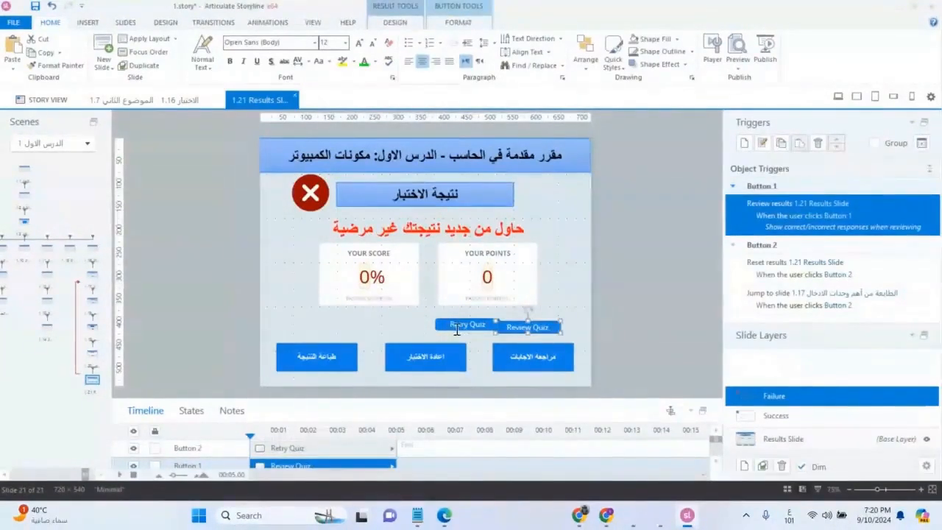
pyautogui.click(452, 331)
pyautogui.moveTo(453, 328); pyautogui.dragTo(417, 332)
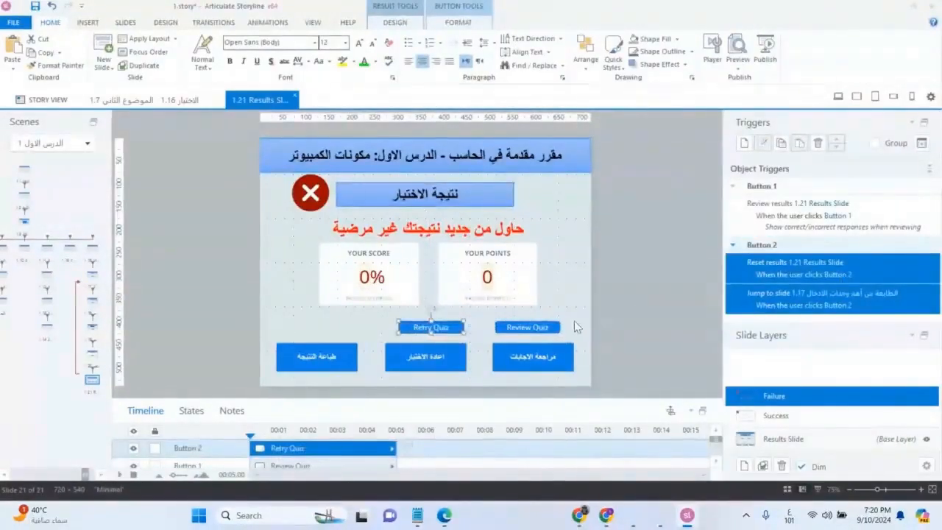
# Check the triggers of the Failure layer's Review Quiz and Retry Quiz buttons, and shift Retry Quiz slightly to the left
pyautogui.click(553, 331)
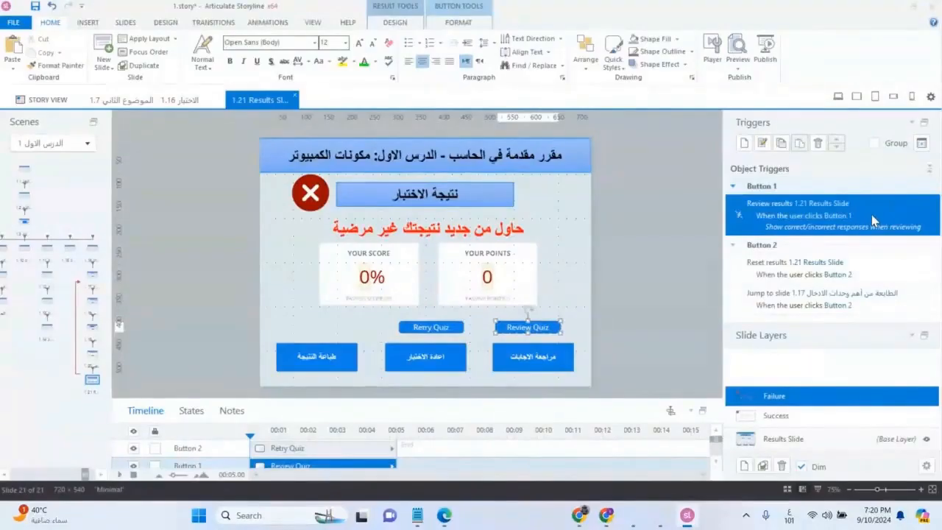
pyautogui.click(560, 357)
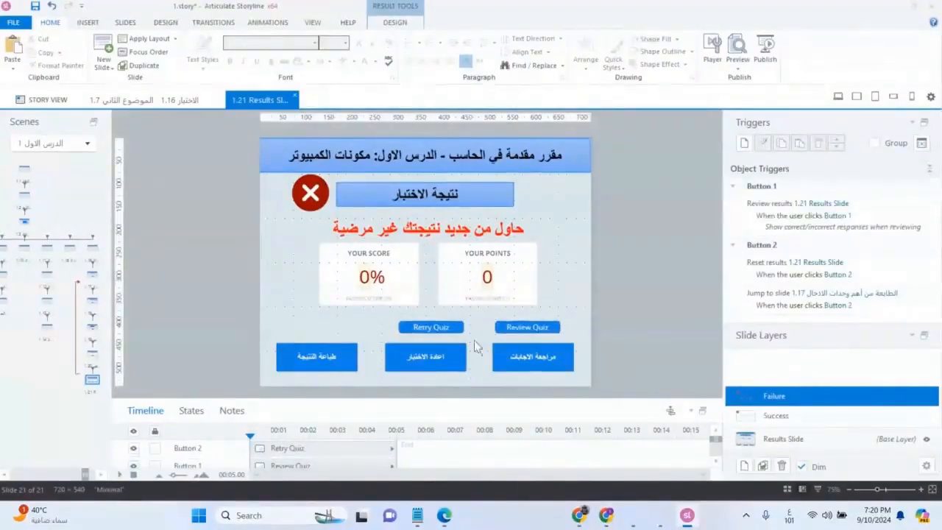
pyautogui.click(452, 328)
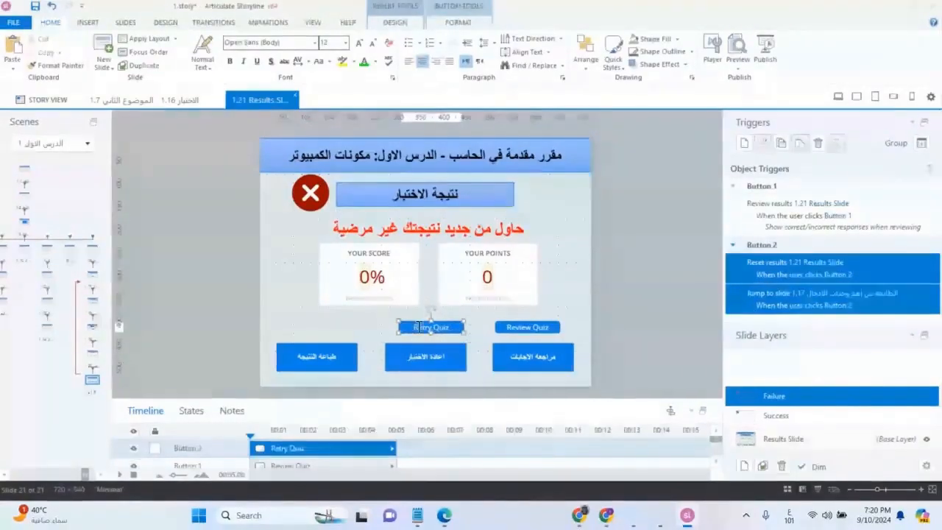
pyautogui.moveTo(418, 321)
pyautogui.mouseDown()
pyautogui.moveTo(404, 326)
pyautogui.moveTo(418, 326)
pyautogui.mouseUp()
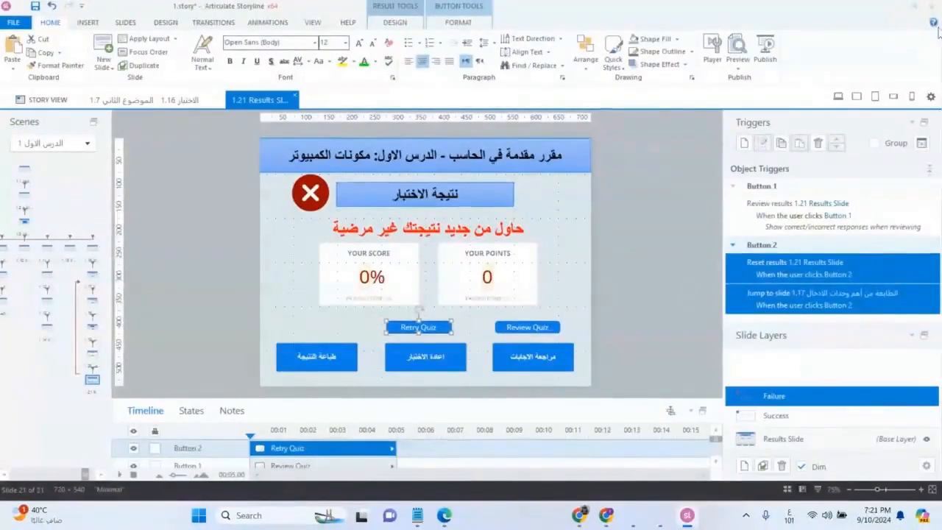
# Preview the project and go through its "الاختبار" section to the first quiz question
pyautogui.click(741, 49)
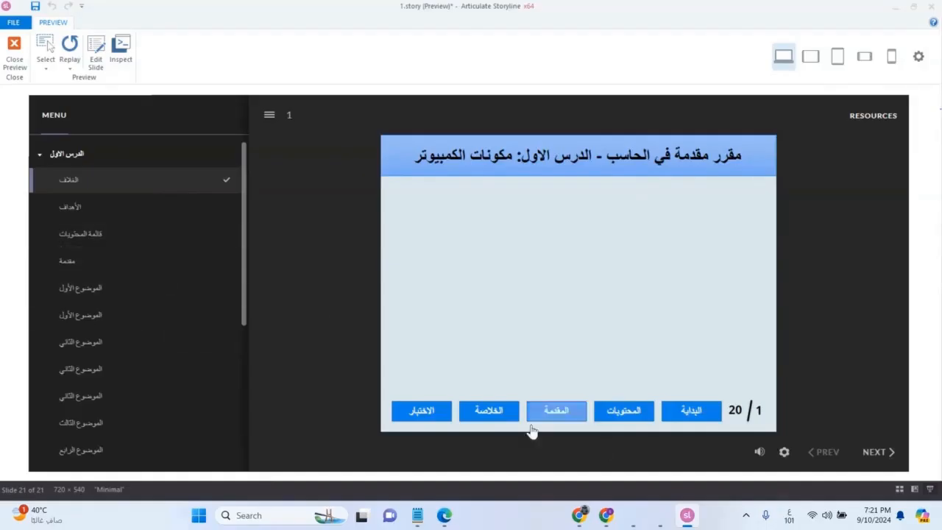
pyautogui.click(440, 424)
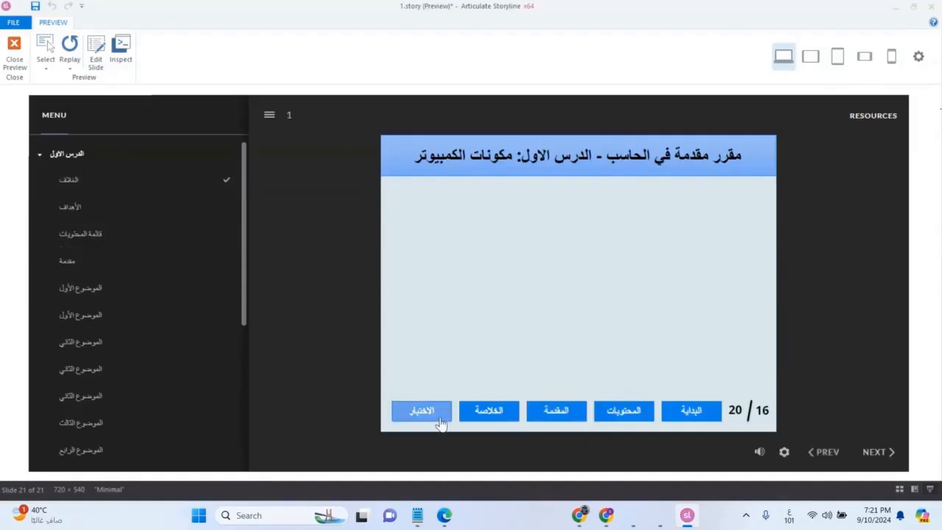
pyautogui.click(876, 452)
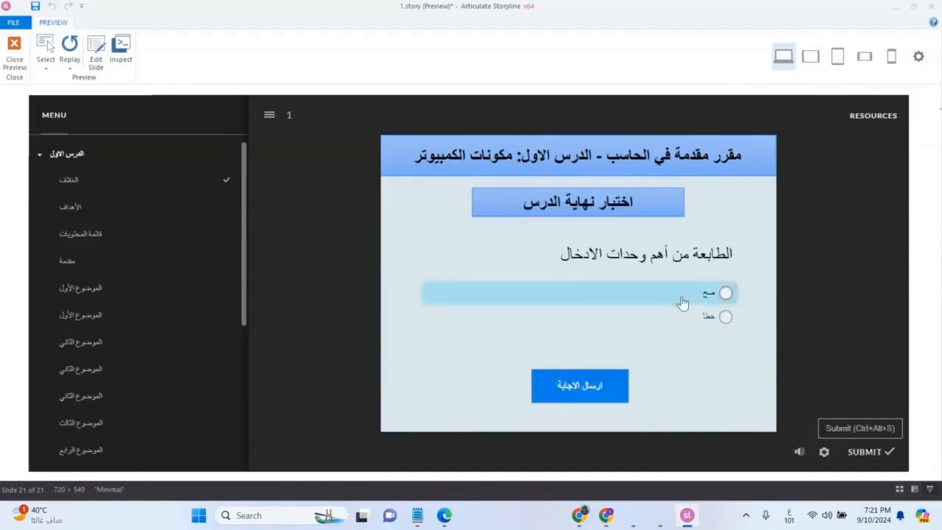
# Answer the true/false question with "صح" and the input-devices question with its second option, submitting and continuing after each
pyautogui.click(714, 294)
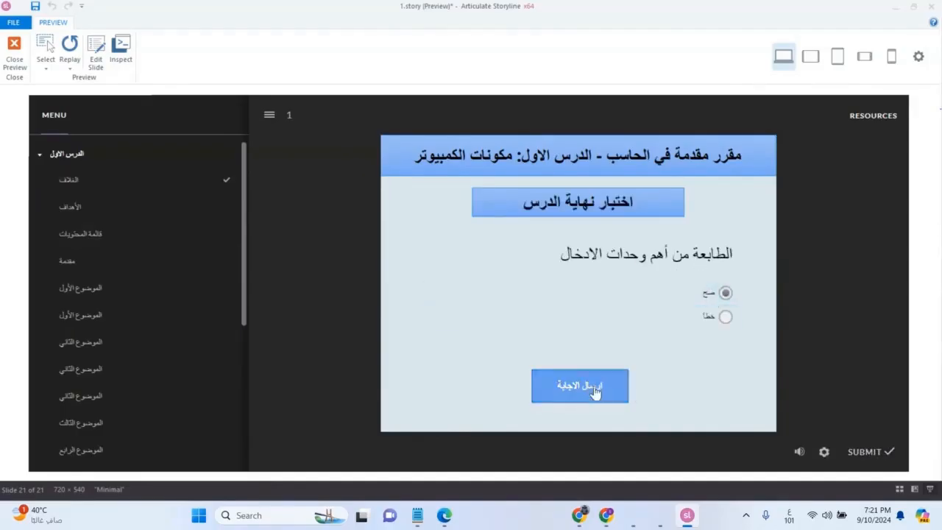
pyautogui.click(595, 392)
pyautogui.click(582, 339)
pyautogui.click(695, 296)
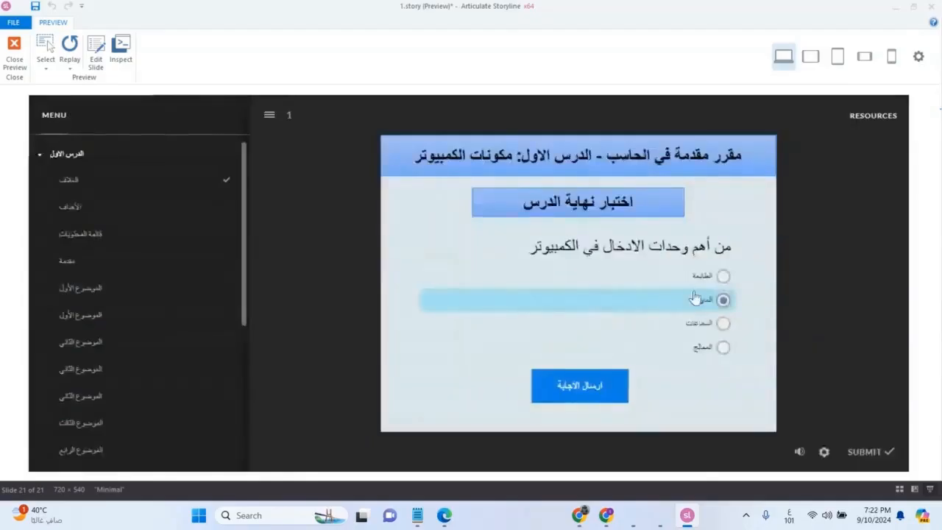
pyautogui.click(591, 385)
pyautogui.click(582, 338)
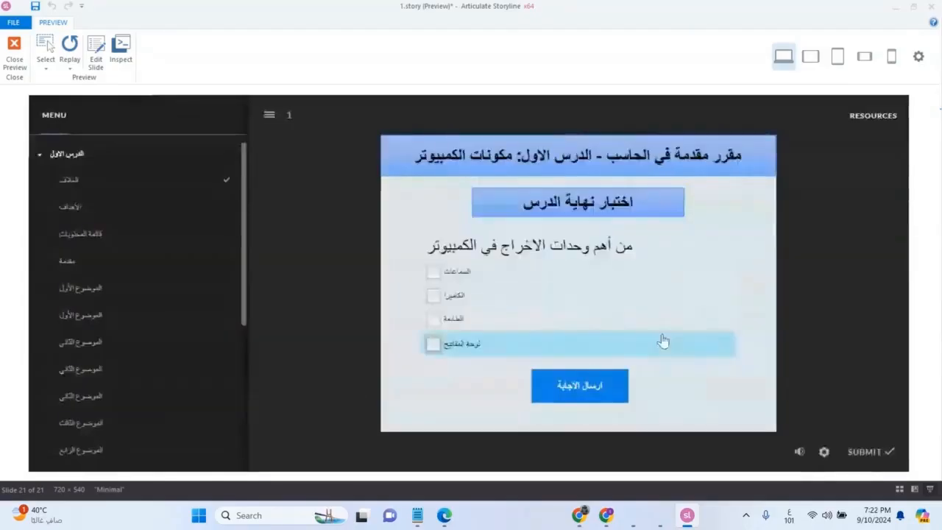
# Answer the output-devices question with "الكاميرا", join the pairs in the matching question, and submit both to reach the results slide
pyautogui.click(463, 298)
pyautogui.click(560, 381)
pyautogui.click(578, 337)
pyautogui.moveTo(639, 270); pyautogui.dragTo(553, 277)
pyautogui.moveTo(607, 326); pyautogui.dragTo(531, 337)
pyautogui.moveTo(625, 370); pyautogui.dragTo(519, 376)
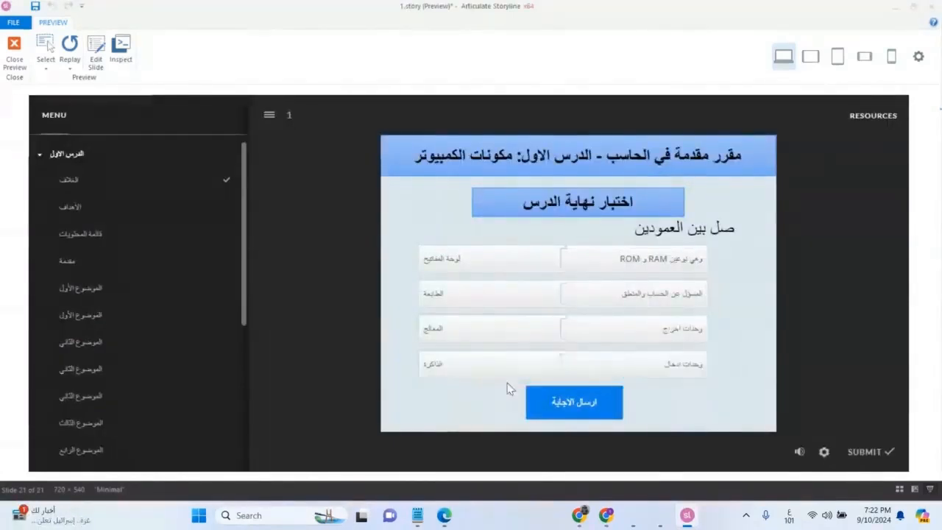
pyautogui.click(574, 405)
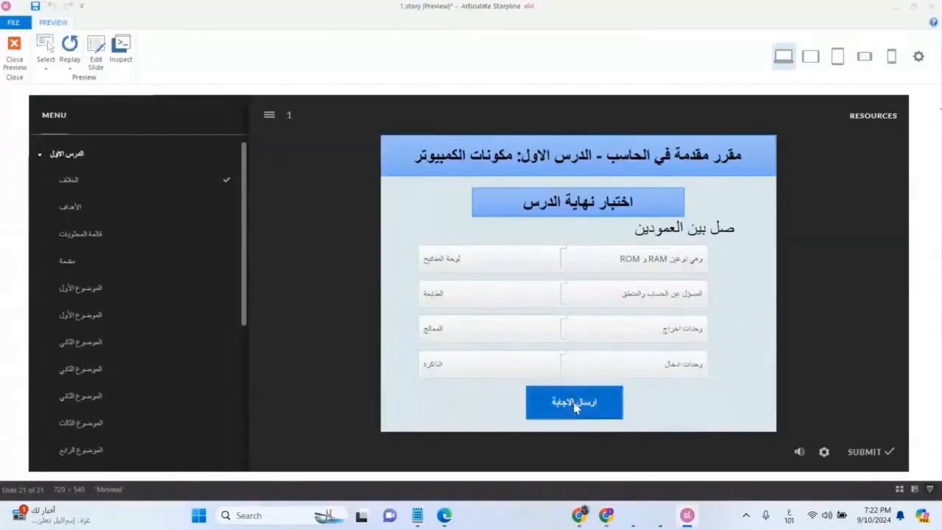
pyautogui.click(580, 338)
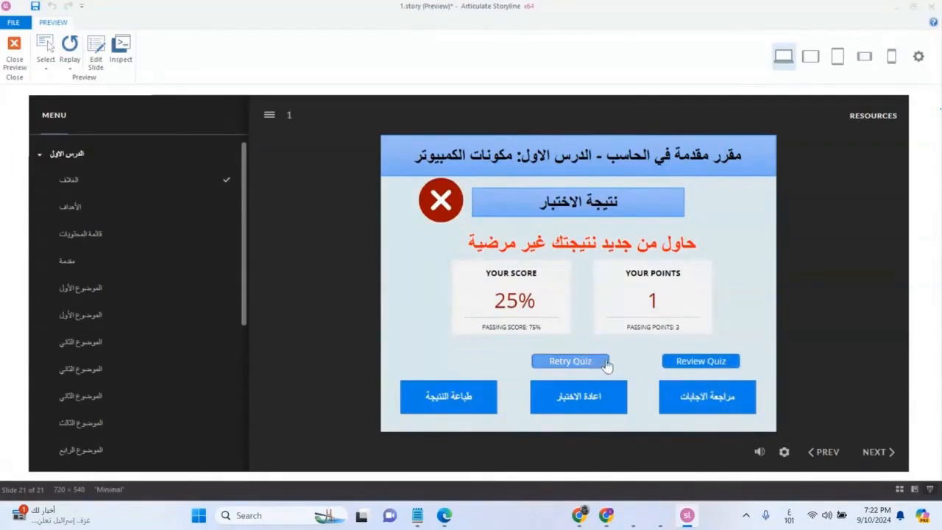
# Start a review of the submitted quiz from the results slide and go through the questions back to the results
pyautogui.click(593, 407)
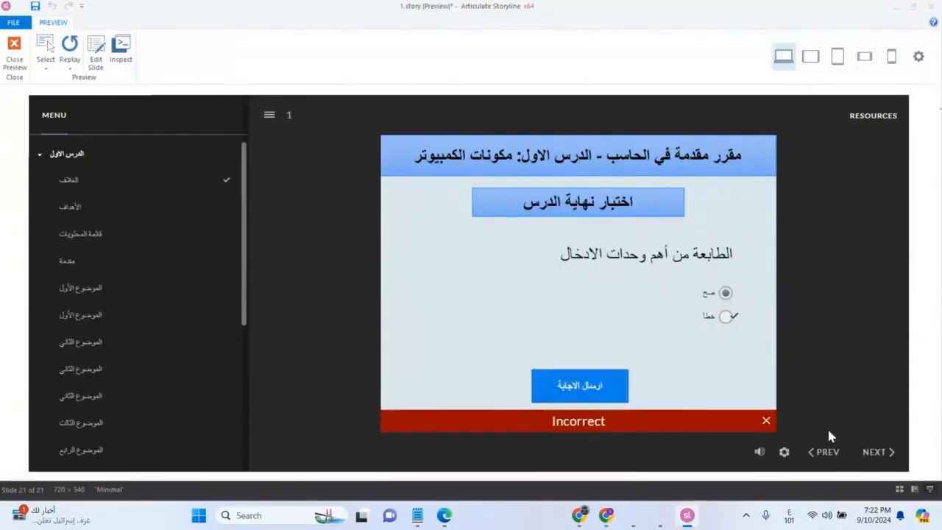
pyautogui.click(887, 462)
pyautogui.click(887, 462)
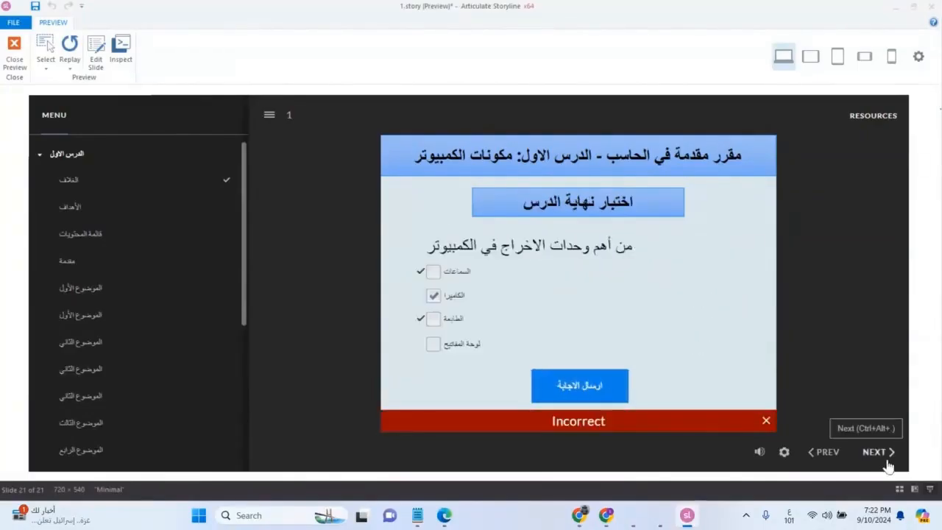
pyautogui.click(887, 462)
pyautogui.click(887, 462)
# Test the "مراجعة الاجابات" button by reviewing every question until the results slide is reached again
pyautogui.click(707, 397)
pyautogui.click(888, 451)
pyautogui.click(890, 456)
pyautogui.click(891, 461)
pyautogui.click(891, 460)
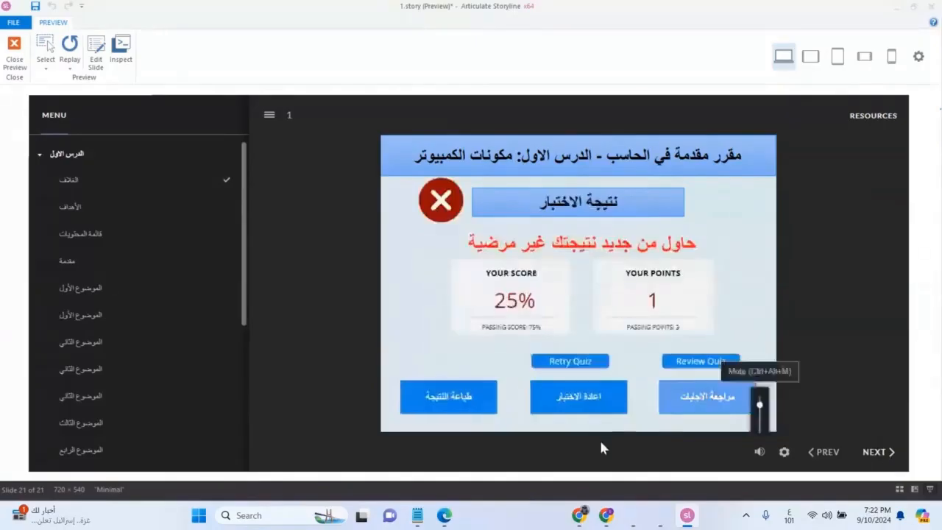
# Test the "اعادة الاختبار" and Retry Quiz buttons on the results slide, and close the preview
pyautogui.click(599, 418)
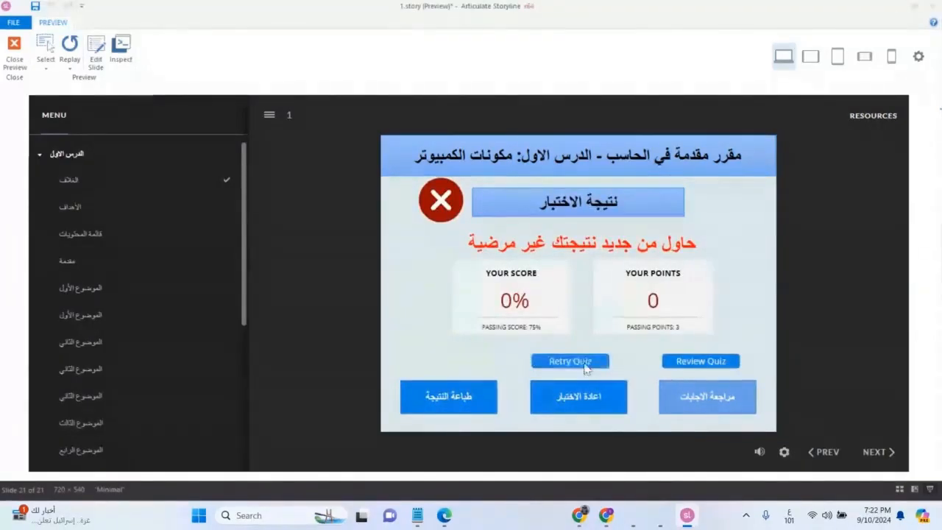
pyautogui.click(534, 361)
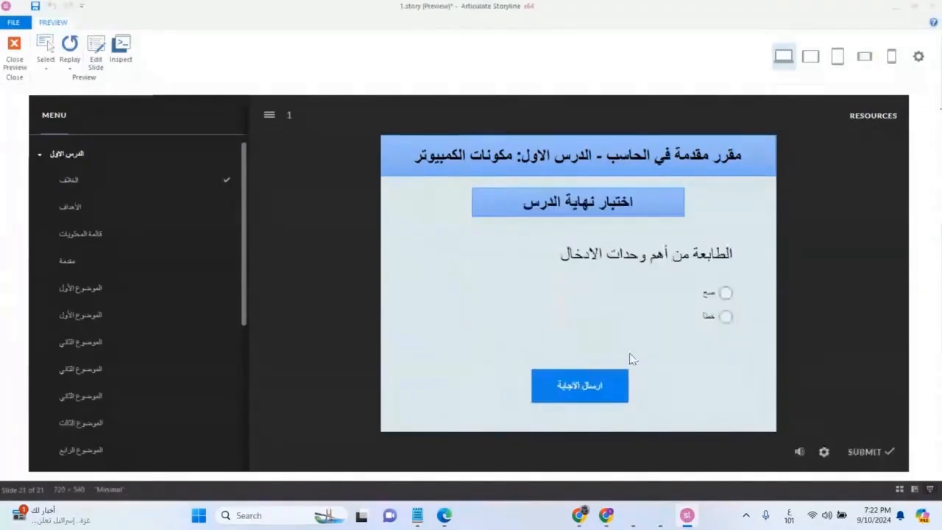
pyautogui.click(14, 51)
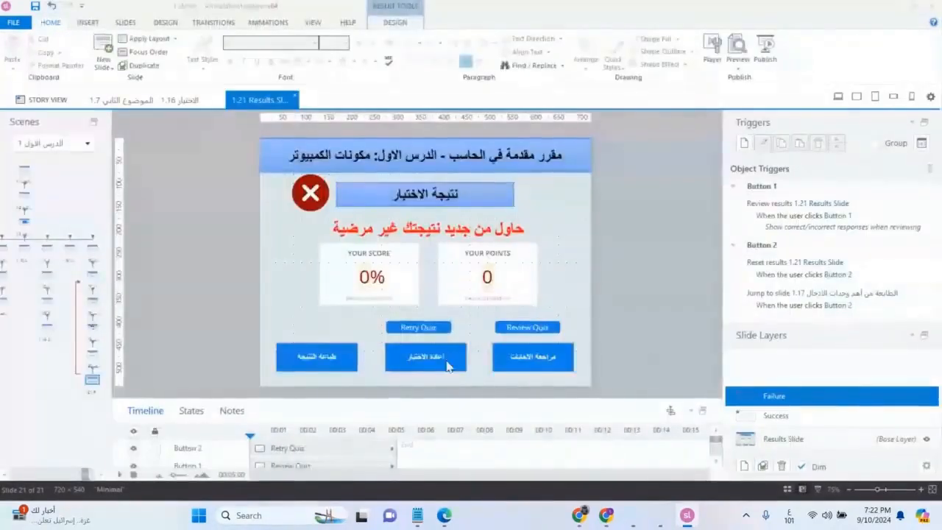
# Open the "النتيجة" results layout in the slide master
pyautogui.click(312, 24)
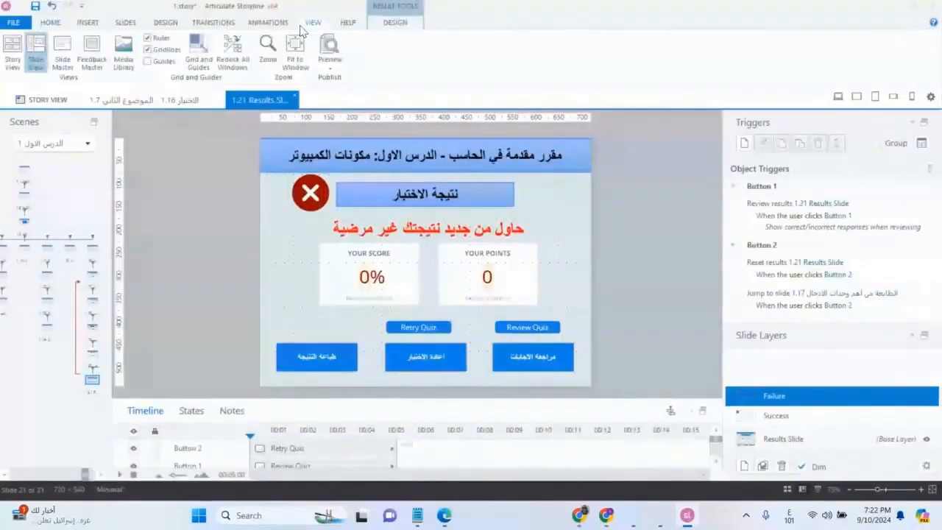
pyautogui.click(63, 59)
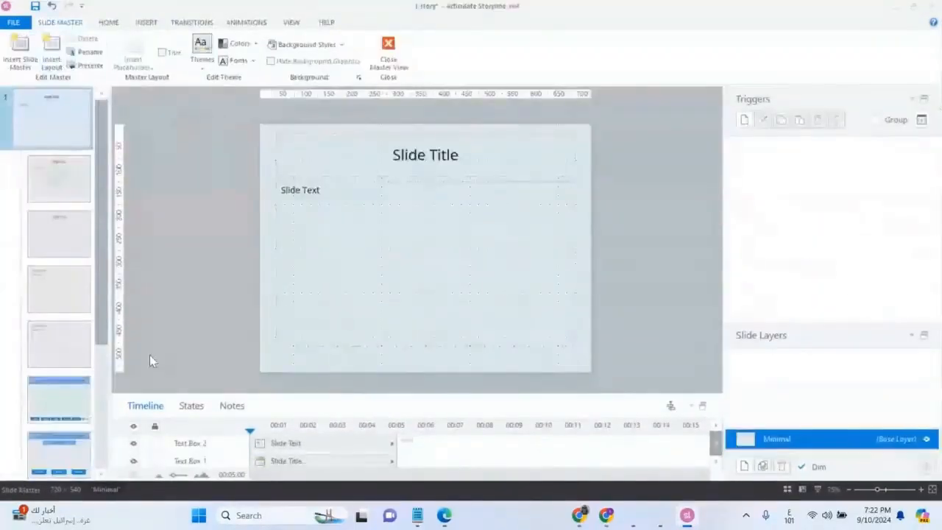
pyautogui.scroll(-3, 51, 390)
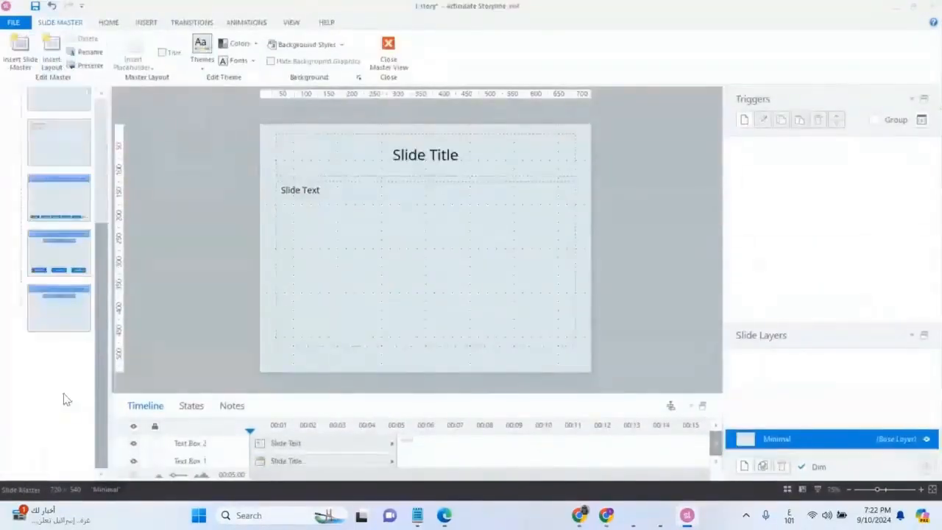
pyautogui.click(67, 274)
# Start a new trigger for the "اعادة الاختبار" button with the action Jump to slide when the user clicks it
pyautogui.click(435, 350)
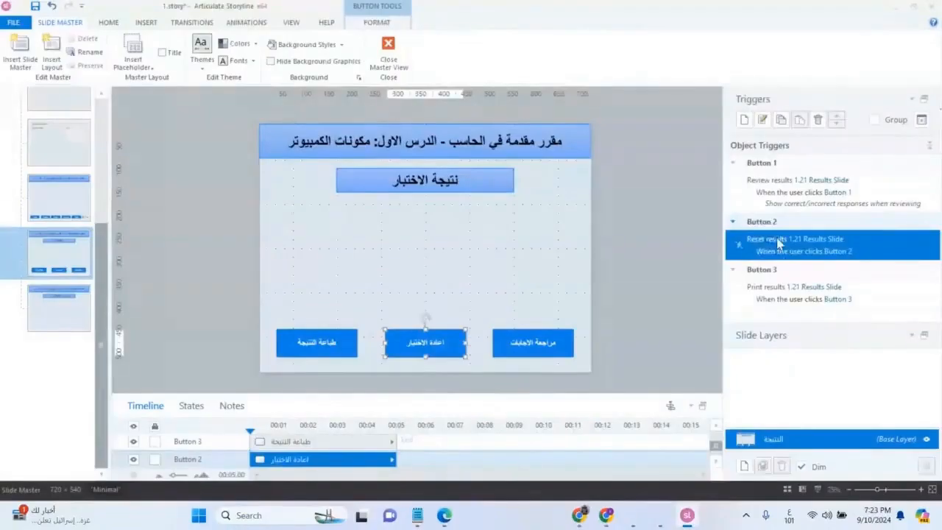
pyautogui.click(743, 119)
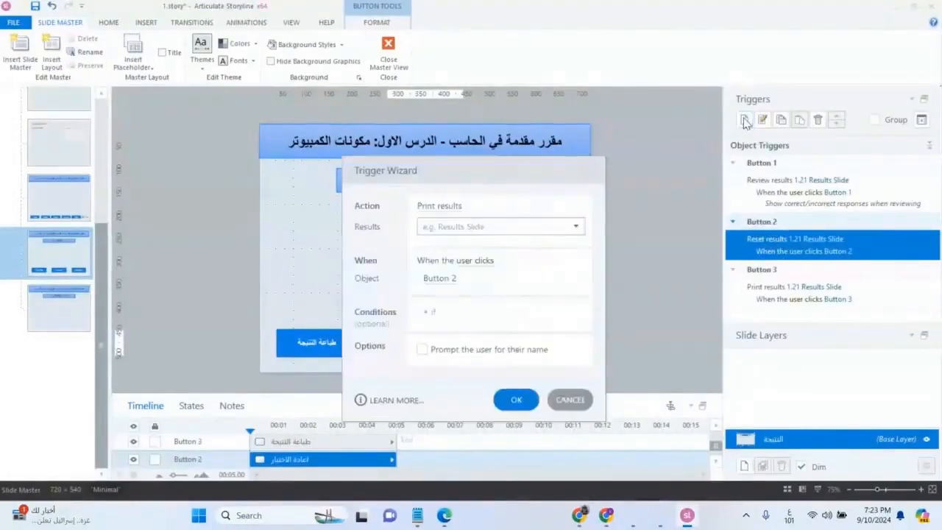
pyautogui.click(437, 209)
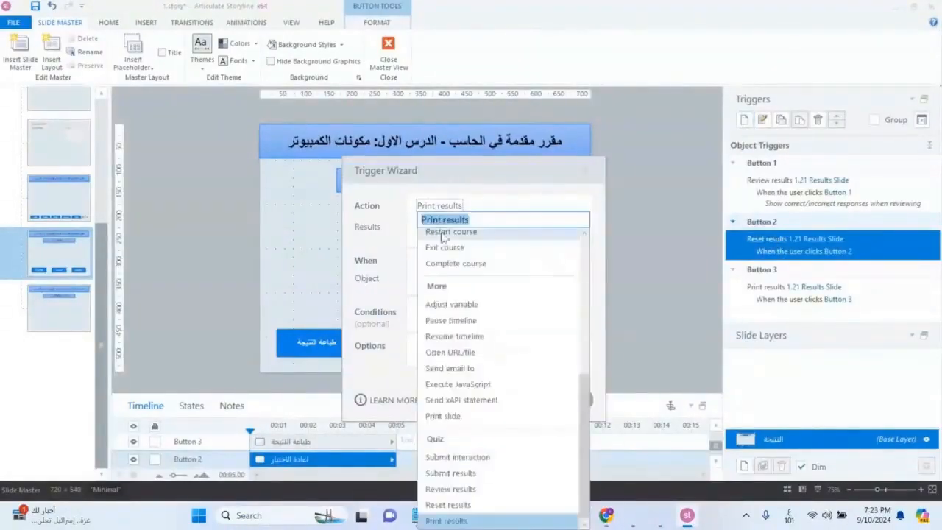
pyautogui.scroll(10, 479, 271)
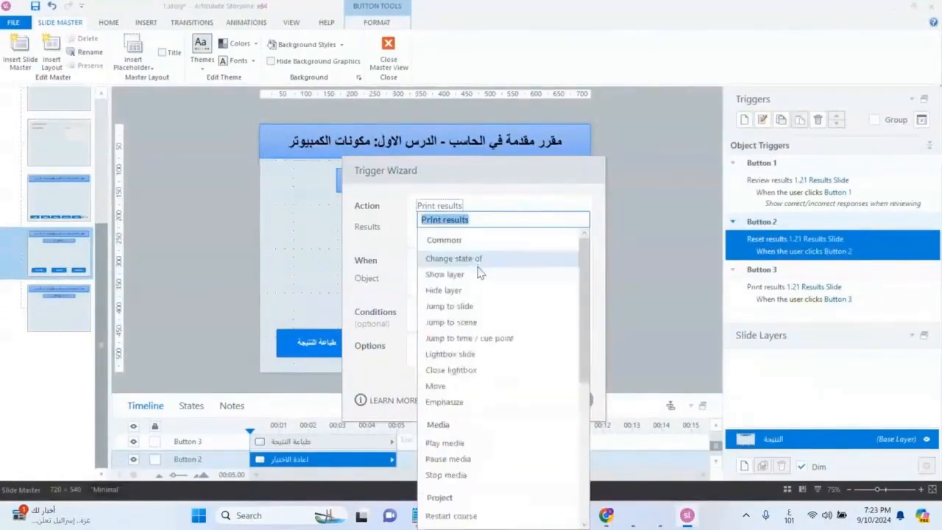
pyautogui.click(457, 306)
pyautogui.click(576, 306)
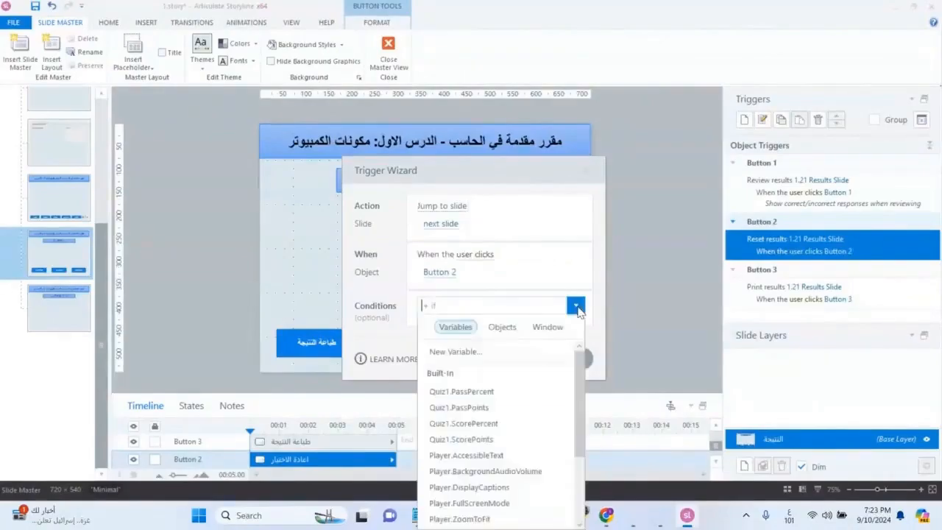
pyautogui.scroll(-3, 526, 443)
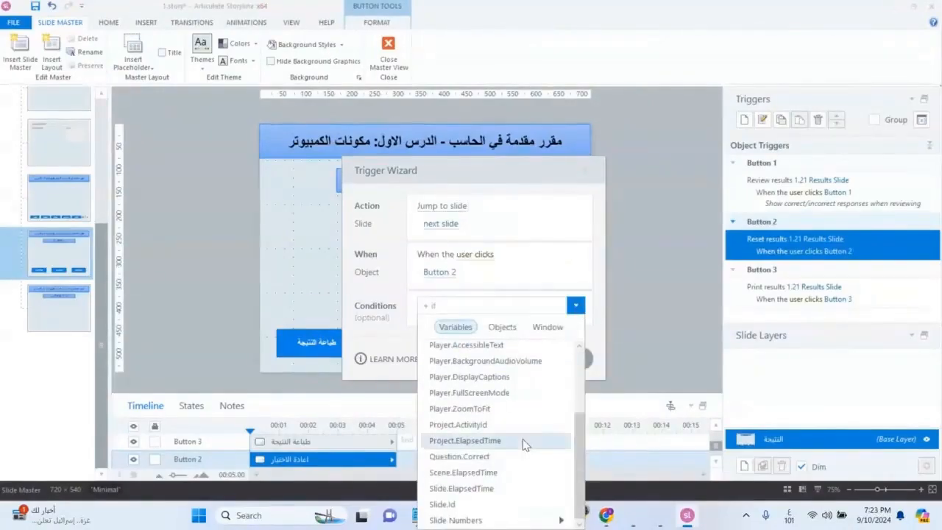
pyautogui.click(589, 274)
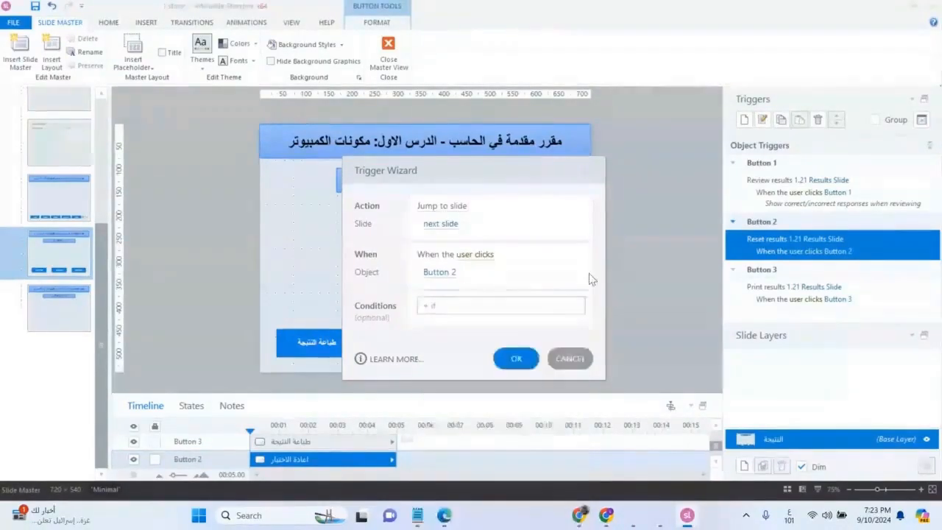
# Set the new trigger's target to slide 1.17 "الطابعة من أهم وحدات الادخال" and save the trigger
pyautogui.click(441, 225)
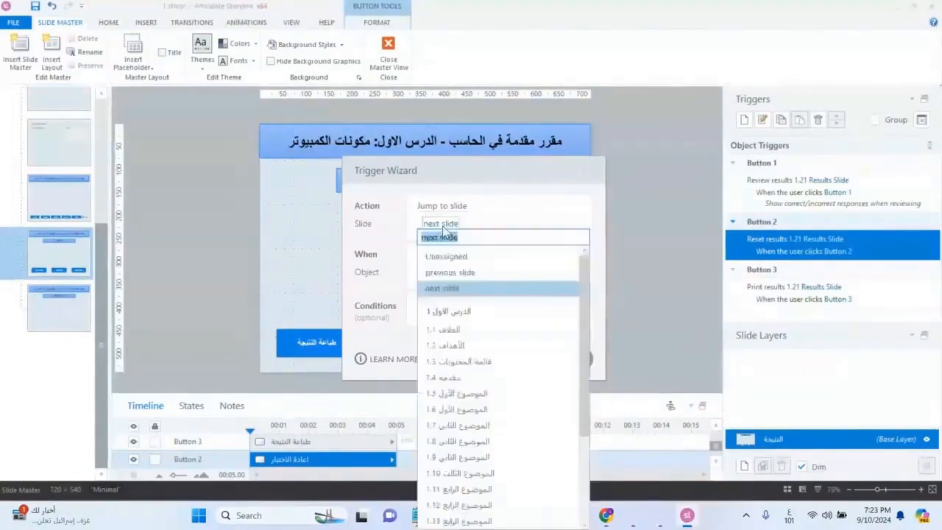
pyautogui.scroll(-5, 531, 421)
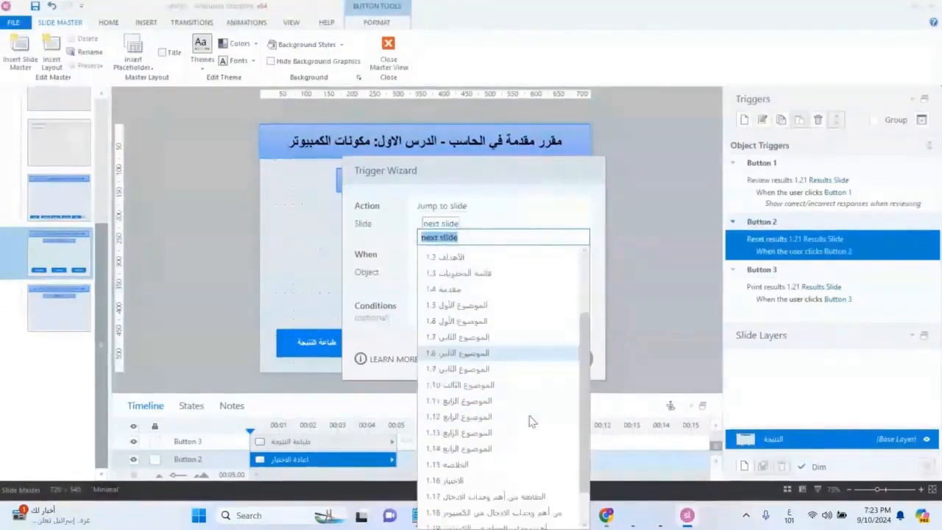
pyautogui.click(468, 468)
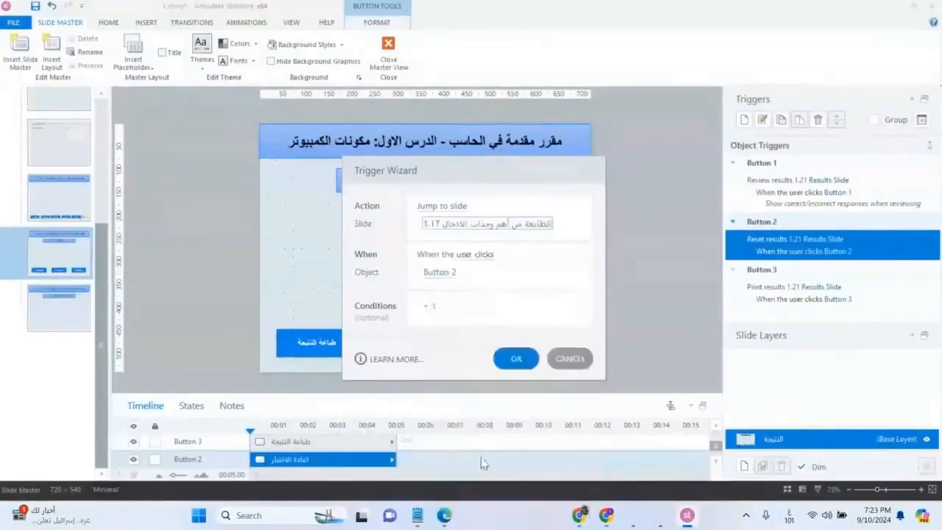
pyautogui.click(517, 358)
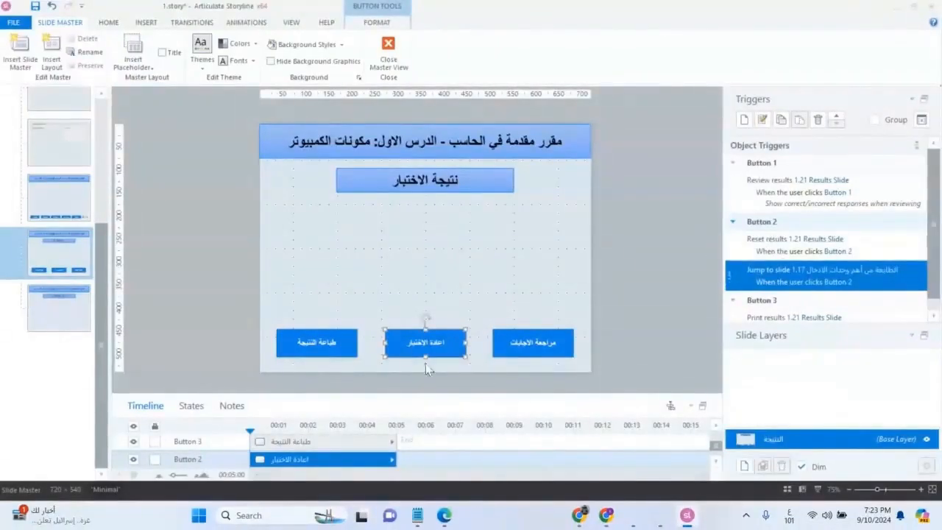
pyautogui.click(649, 249)
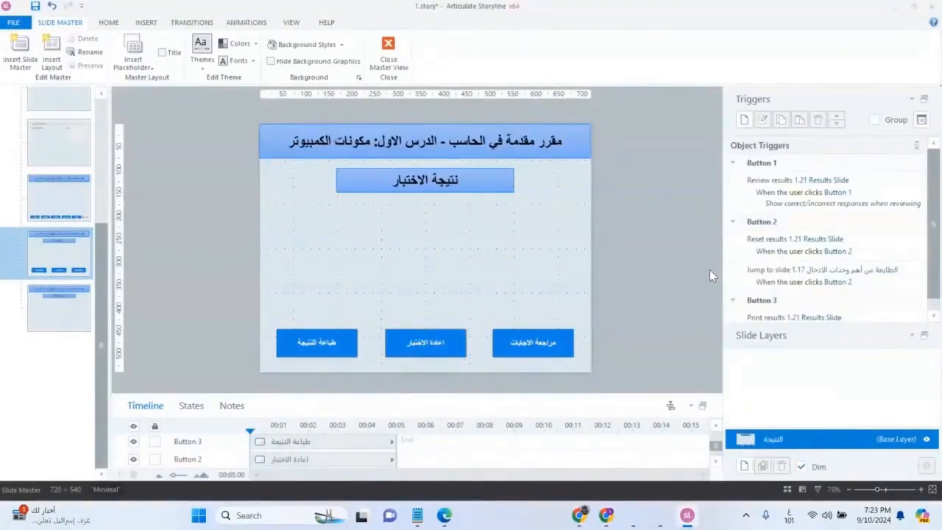
# Snip the area showing the button and its triggers, close the slide master, and check the Retry Quiz button's triggers on the results slide
pyautogui.press('super+shift+s')
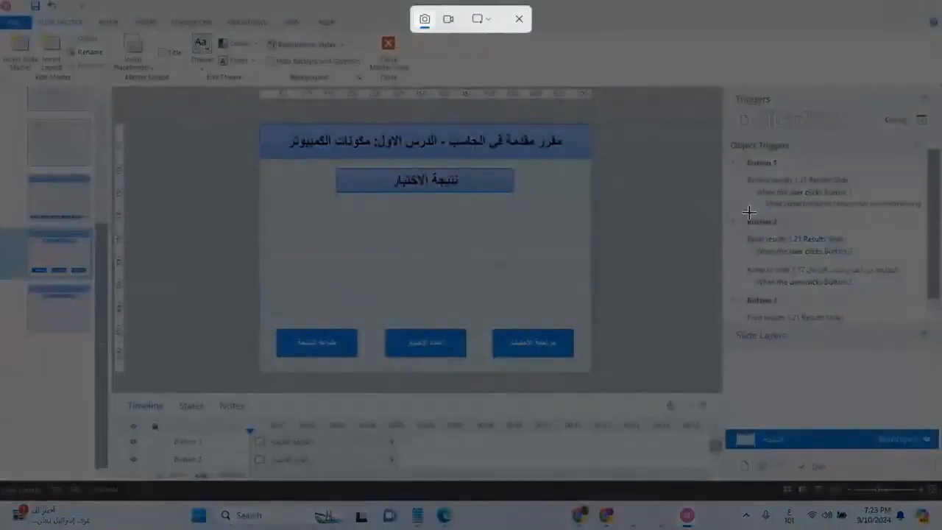
pyautogui.moveTo(910, 214); pyautogui.dragTo(377, 377)
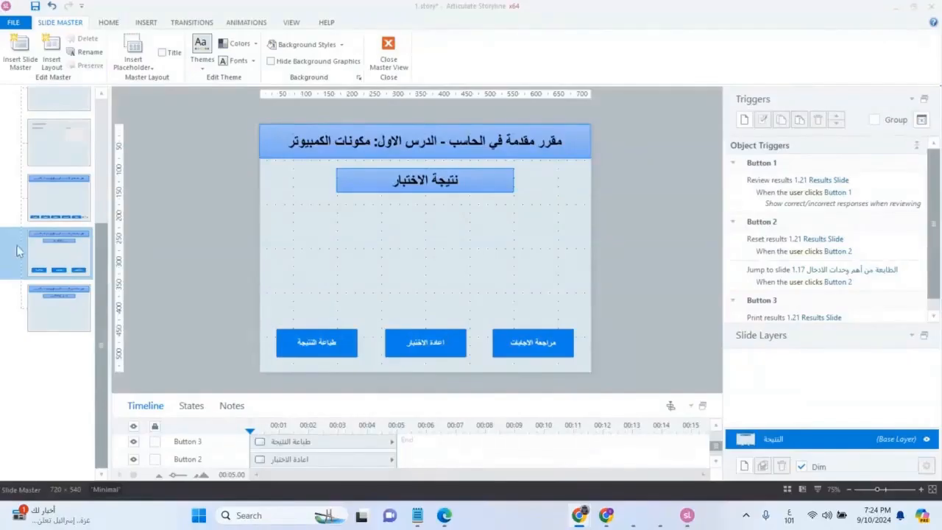
pyautogui.click(384, 54)
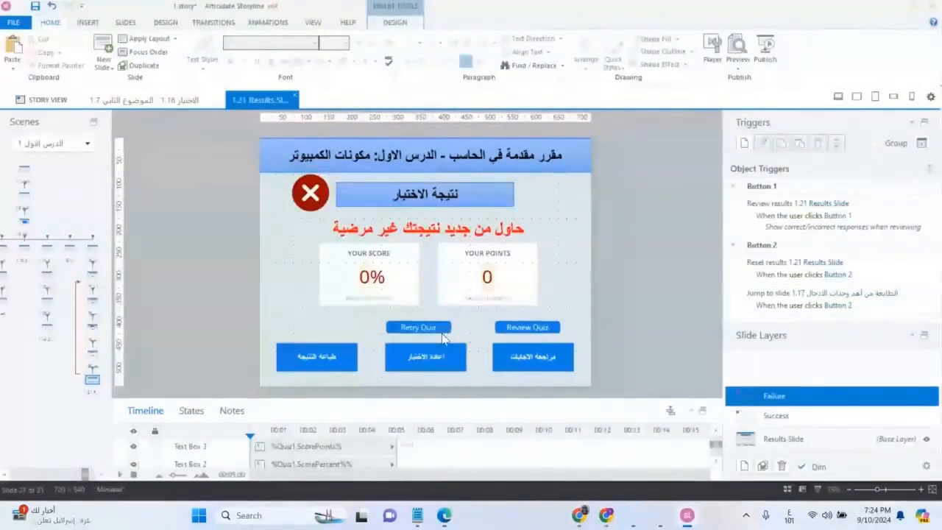
pyautogui.click(421, 328)
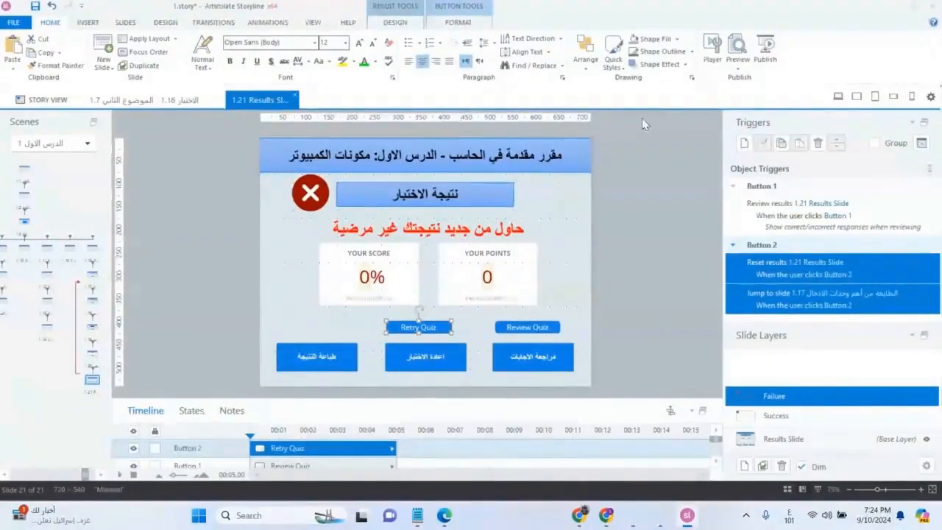
# Preview the project, jump to the "الاختبار" section, and advance to its first question
pyautogui.click(740, 47)
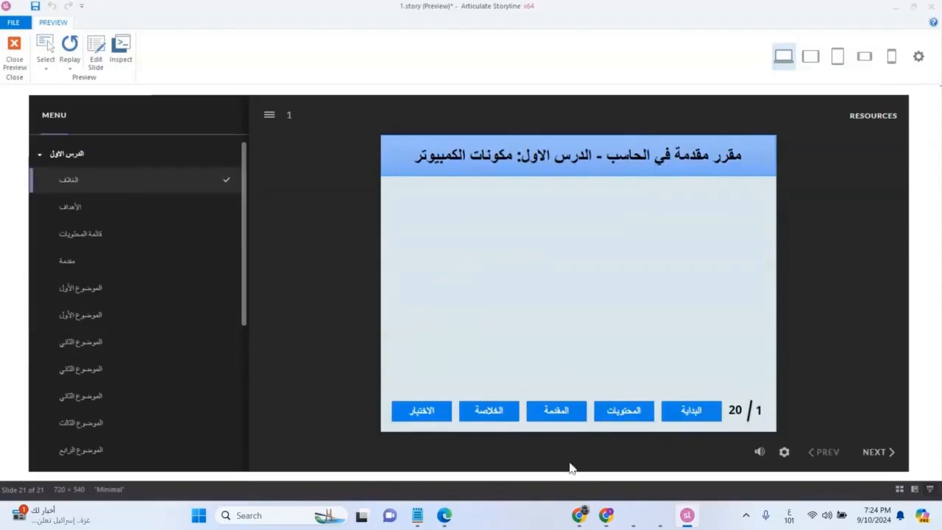
pyautogui.click(422, 416)
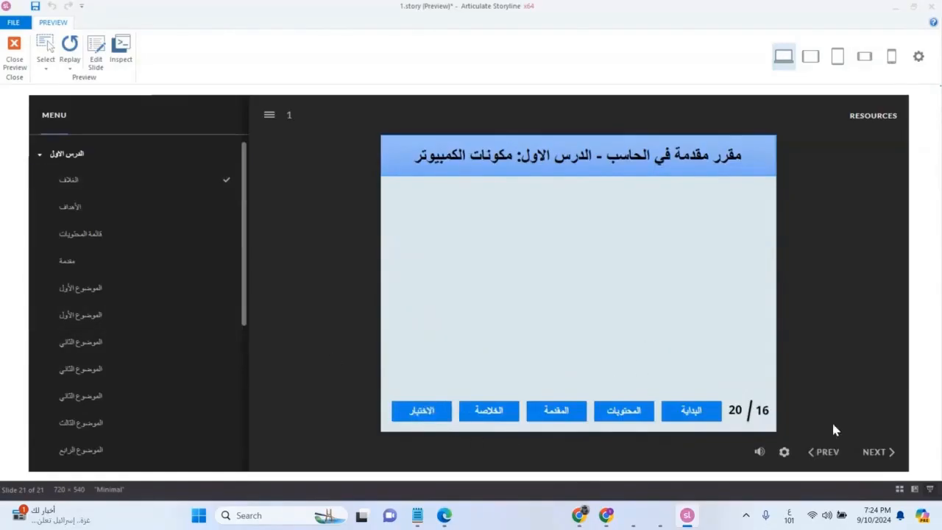
pyautogui.click(874, 451)
# Answer and submit the first three quiz questions in the preview, continuing past each feedback message
pyautogui.click(721, 296)
pyautogui.click(611, 397)
pyautogui.click(608, 339)
pyautogui.click(699, 300)
pyautogui.click(580, 385)
pyautogui.click(575, 338)
pyautogui.click(546, 332)
pyautogui.click(580, 387)
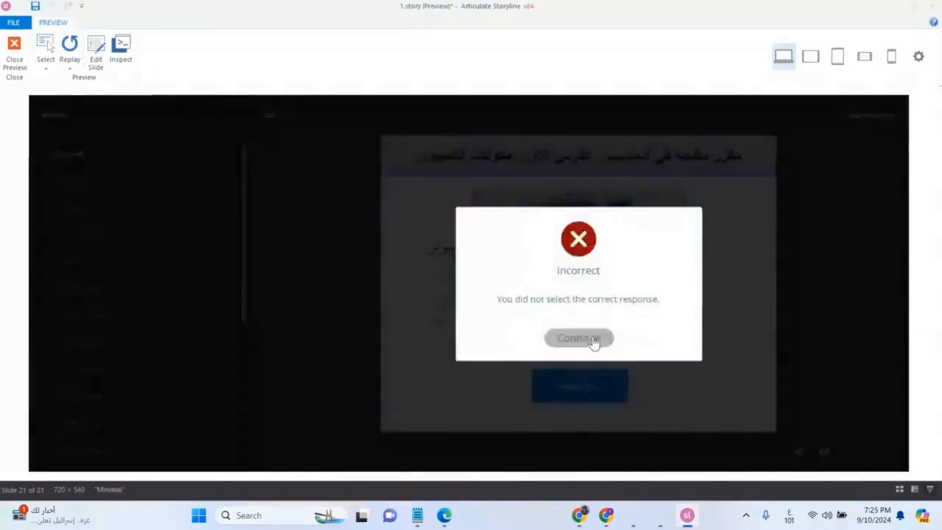
pyautogui.click(595, 338)
# Match the items in the final drag question, submit the answer, and continue to the results slide
pyautogui.moveTo(639, 303); pyautogui.dragTo(546, 306)
pyautogui.moveTo(596, 262); pyautogui.dragTo(508, 275)
pyautogui.moveTo(582, 366); pyautogui.dragTo(466, 385)
pyautogui.click(560, 409)
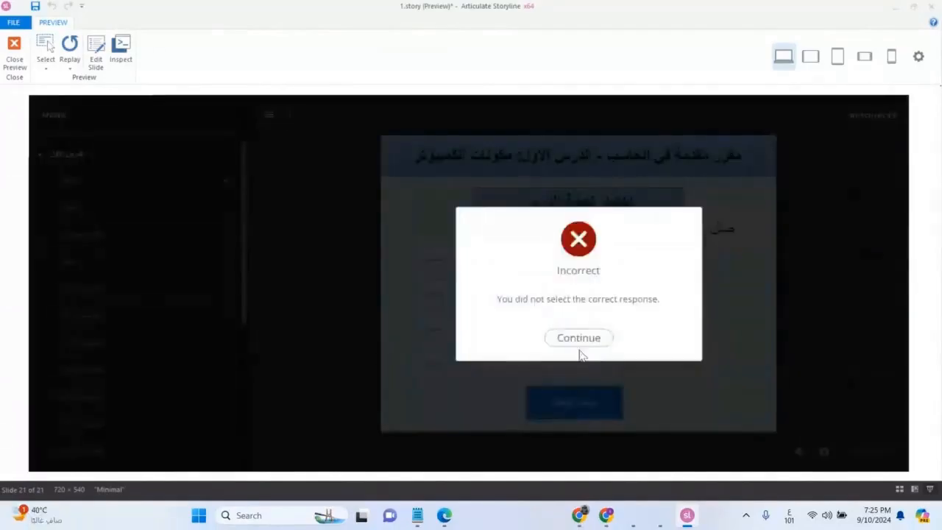
pyautogui.click(578, 340)
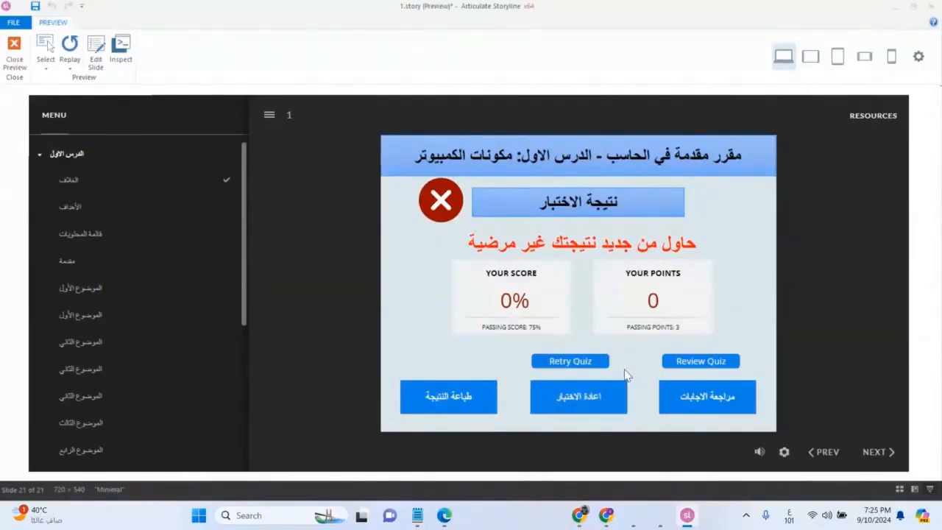
# Restart the quiz with the "اعادة الاختبار" button and answer the first three questions again
pyautogui.click(593, 401)
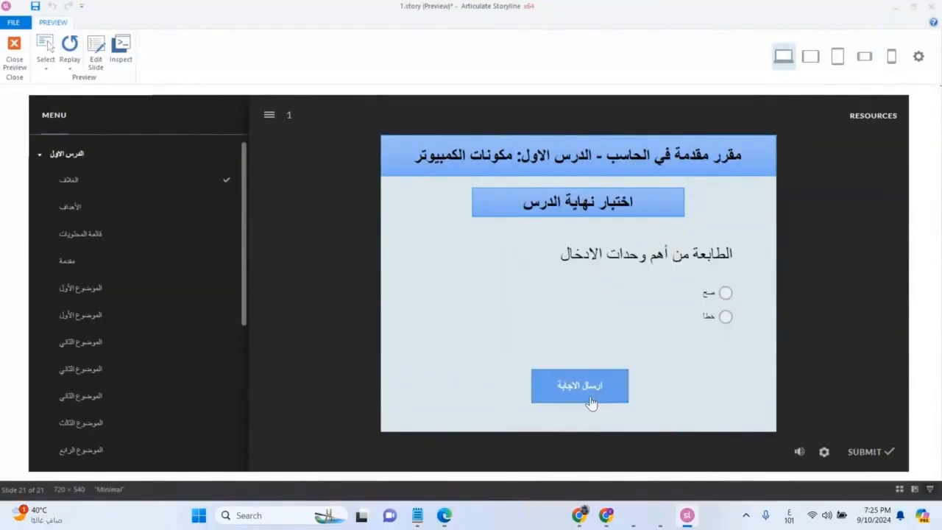
pyautogui.click(713, 324)
pyautogui.click(579, 390)
pyautogui.click(578, 340)
pyautogui.click(664, 329)
pyautogui.click(600, 389)
pyautogui.click(577, 340)
pyautogui.click(464, 325)
pyautogui.click(553, 388)
pyautogui.click(579, 337)
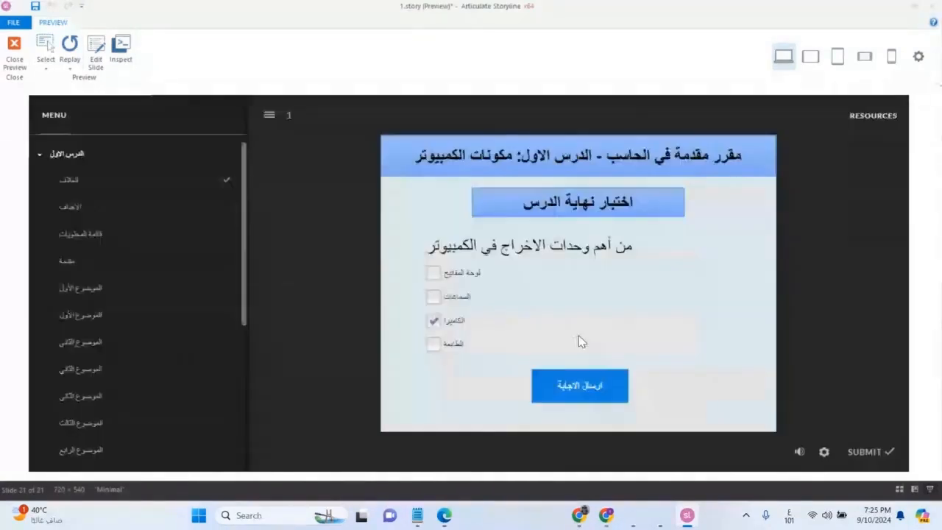
# Submit the matching question of the repeated attempt and return to the results slide
pyautogui.moveTo(624, 265); pyautogui.dragTo(519, 268)
pyautogui.moveTo(612, 371); pyautogui.dragTo(507, 372)
pyautogui.click(552, 410)
pyautogui.click(577, 339)
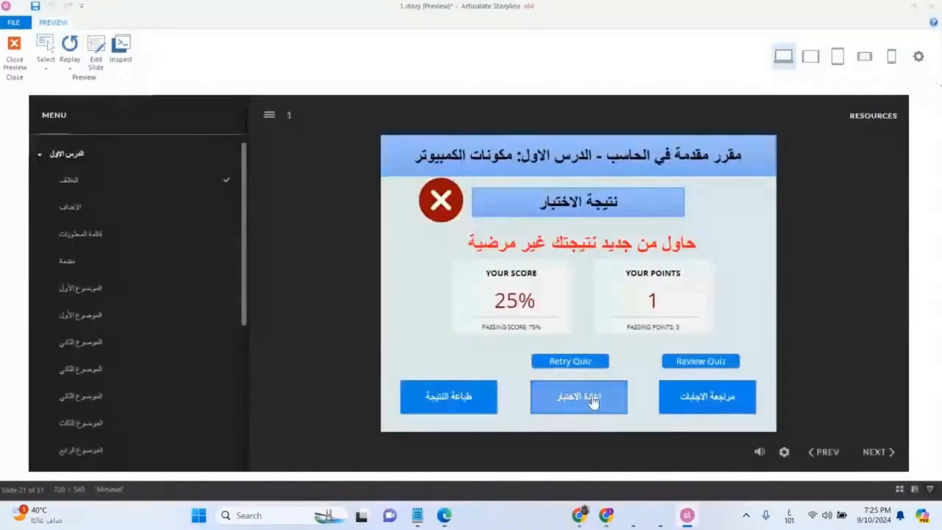
# Test the "اعادة الاختبار" button once more from the results slide and close the preview
pyautogui.click(577, 407)
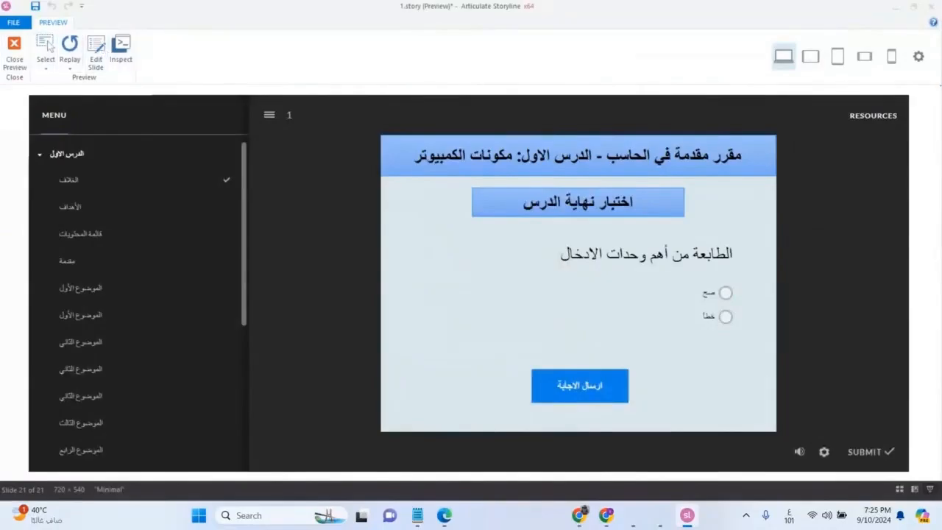
pyautogui.click(15, 49)
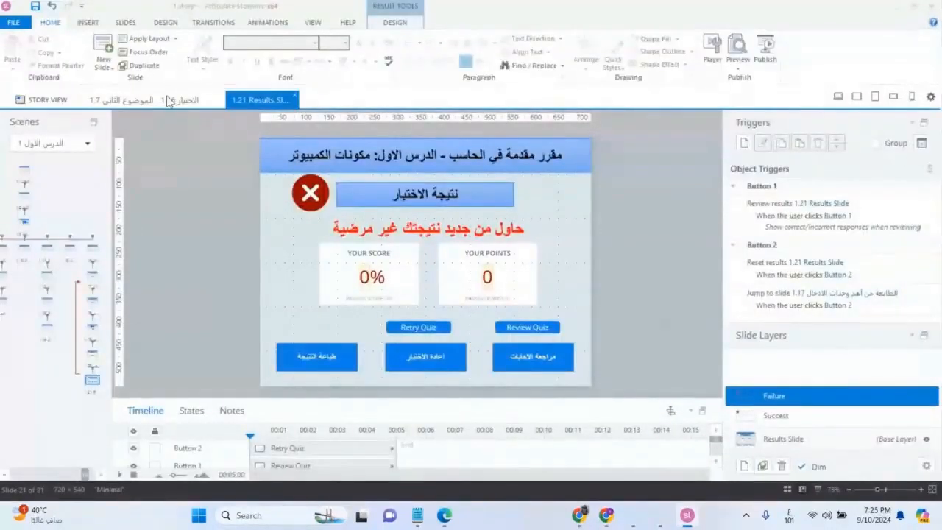
# Reopen the slide master and show the insert options for its main master slide
pyautogui.click(313, 22)
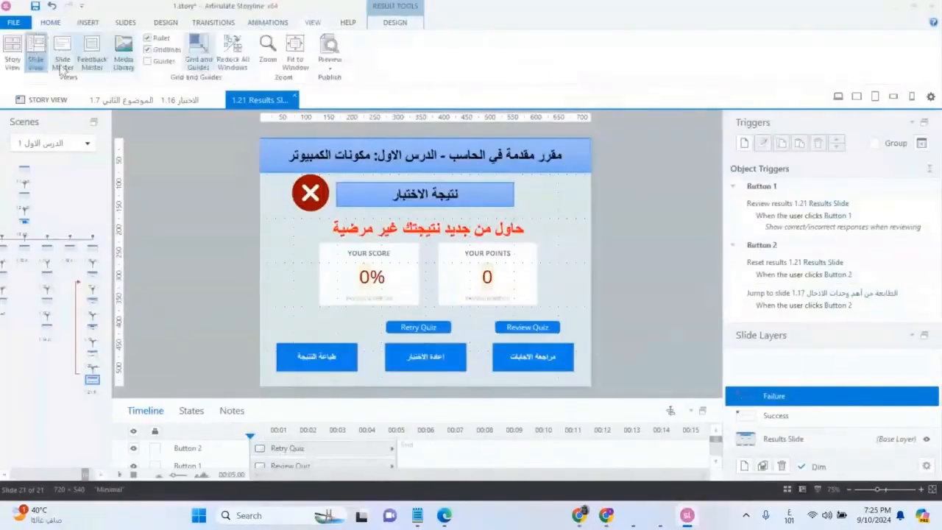
pyautogui.click(62, 63)
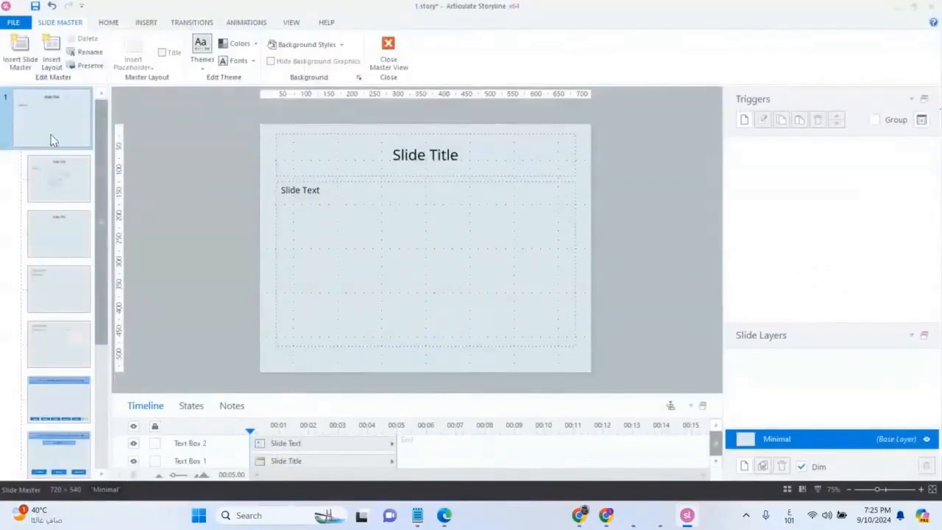
pyautogui.click(146, 23)
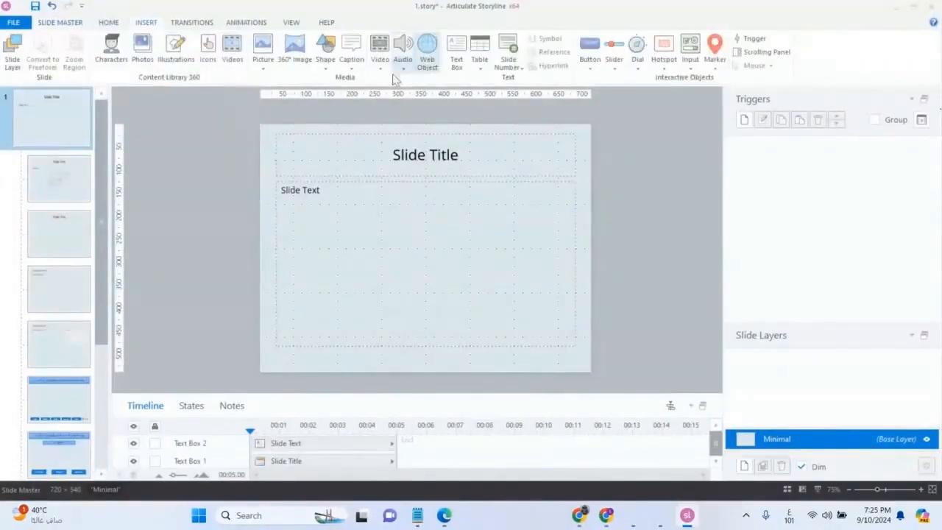
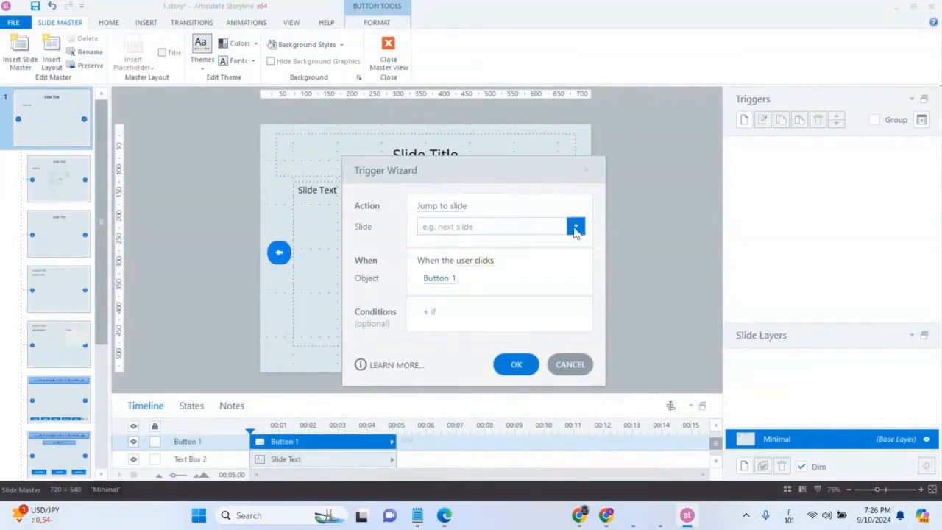
# Make the right-pointing arrow button on the main slide master jump to the previous slide when clicked
pyautogui.click(576, 228)
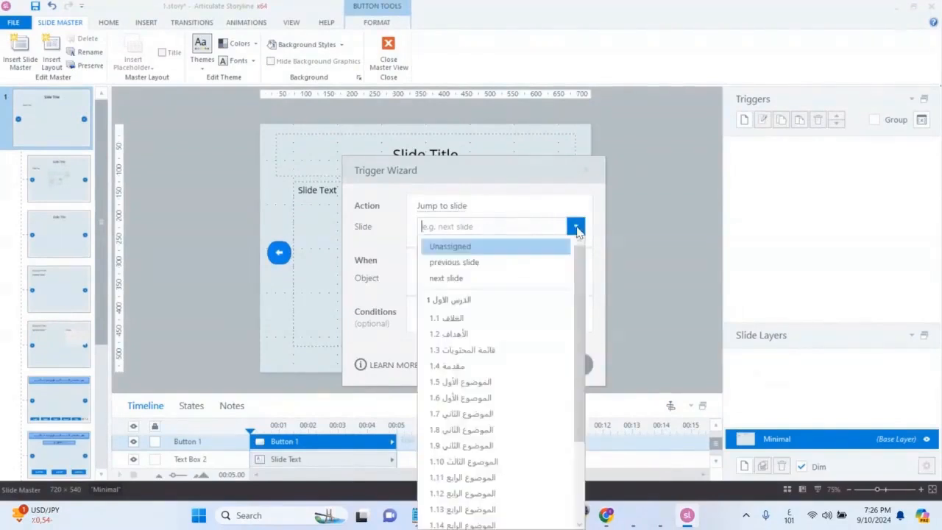
pyautogui.click(526, 263)
pyautogui.click(517, 357)
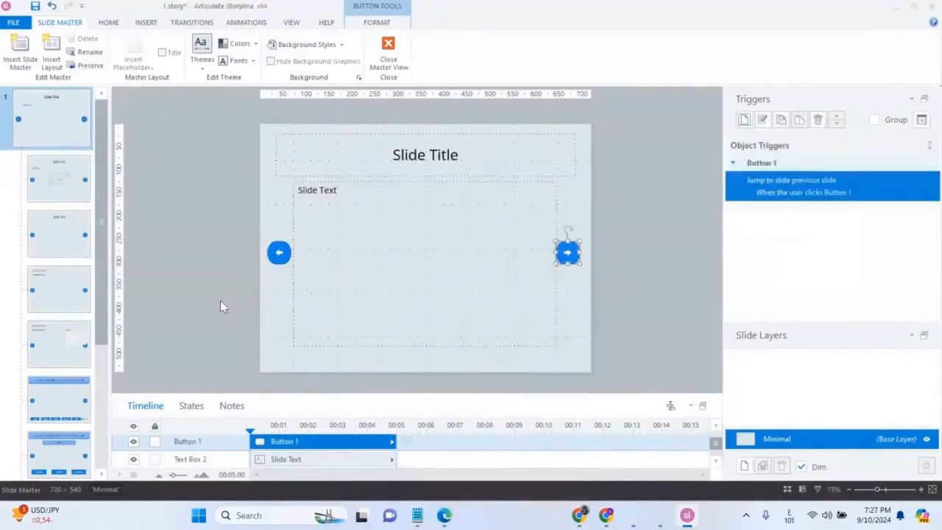
# Add a trigger that makes the left-pointing arrow button jump to the next slide when clicked, and leave the slide master
pyautogui.click(277, 258)
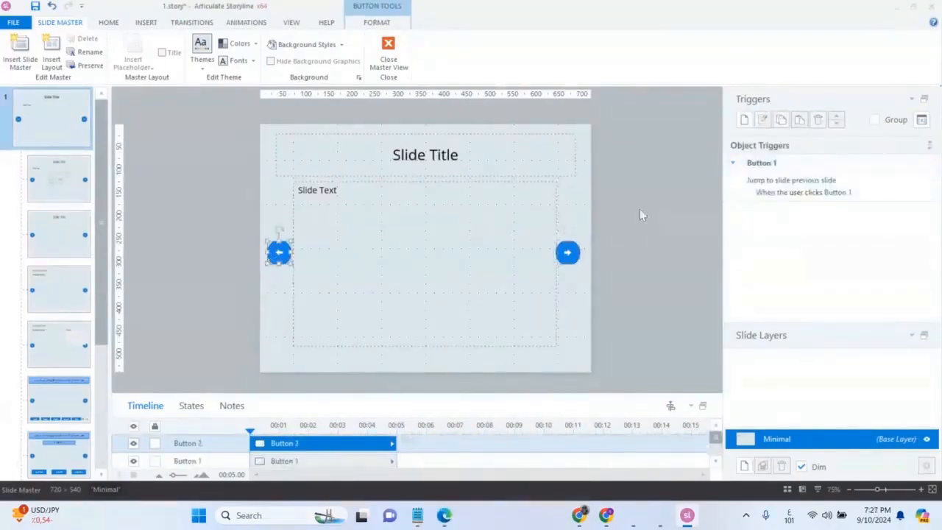
pyautogui.click(745, 122)
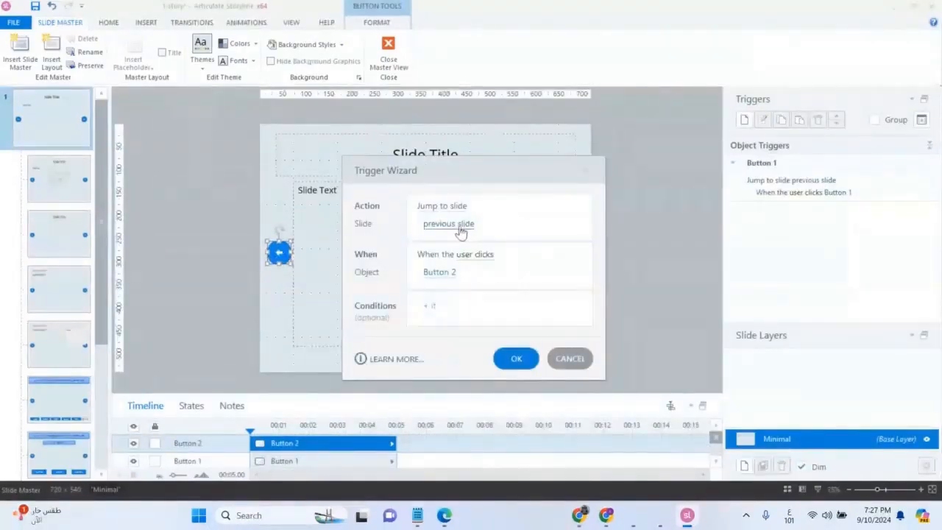
pyautogui.click(458, 227)
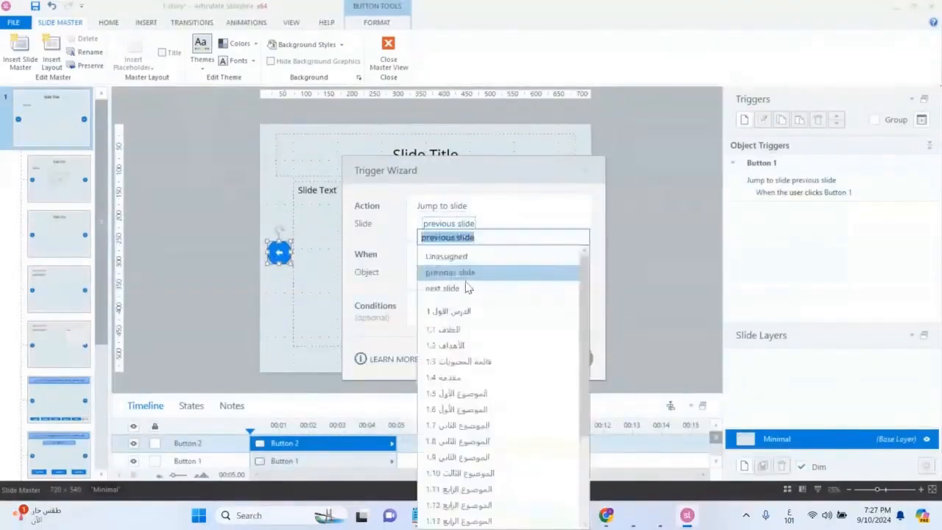
pyautogui.click(468, 287)
pyautogui.click(509, 360)
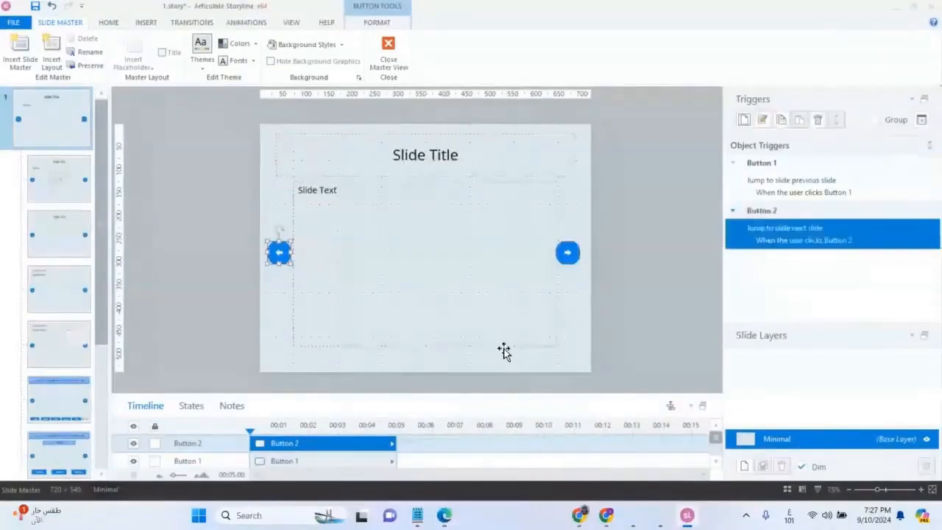
pyautogui.click(383, 66)
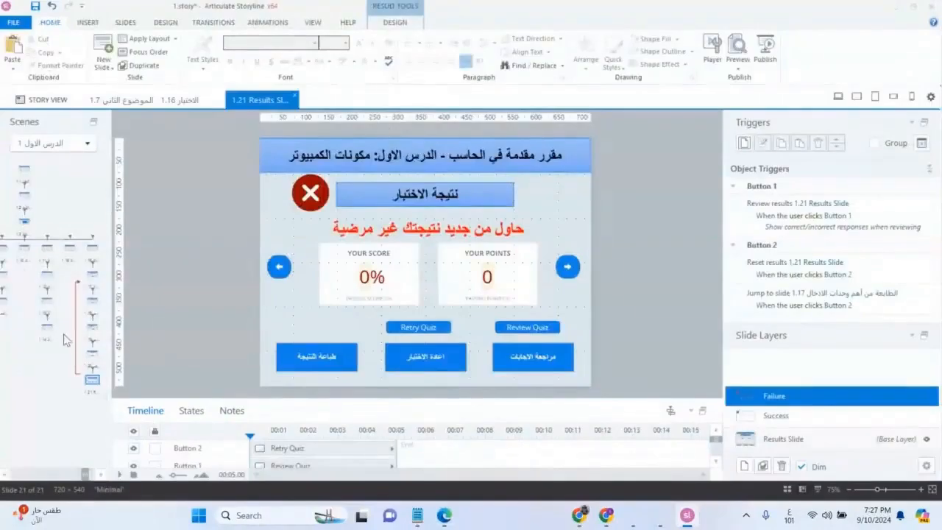
# Check the arrow buttons on slides 1.3, 1.17 and 1.18, and preview slide 1.18 on its own
pyautogui.click(24, 222)
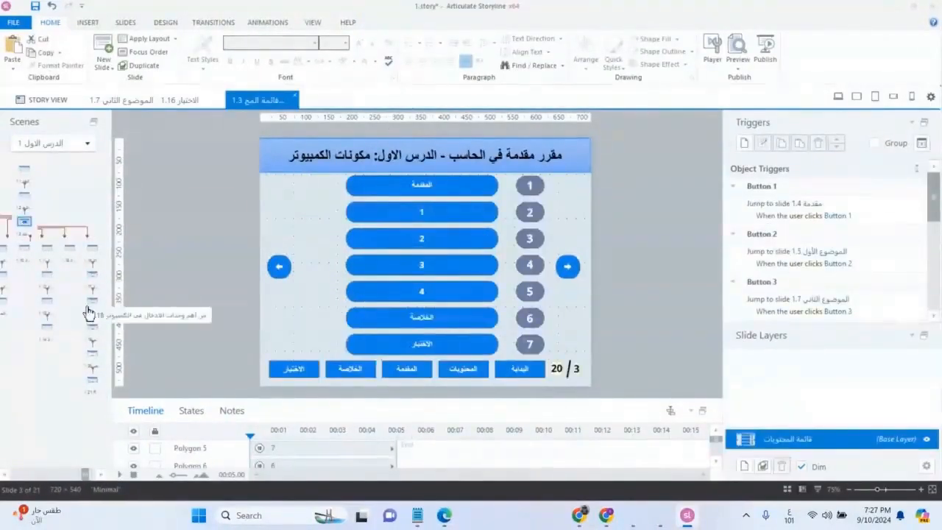
pyautogui.click(93, 280)
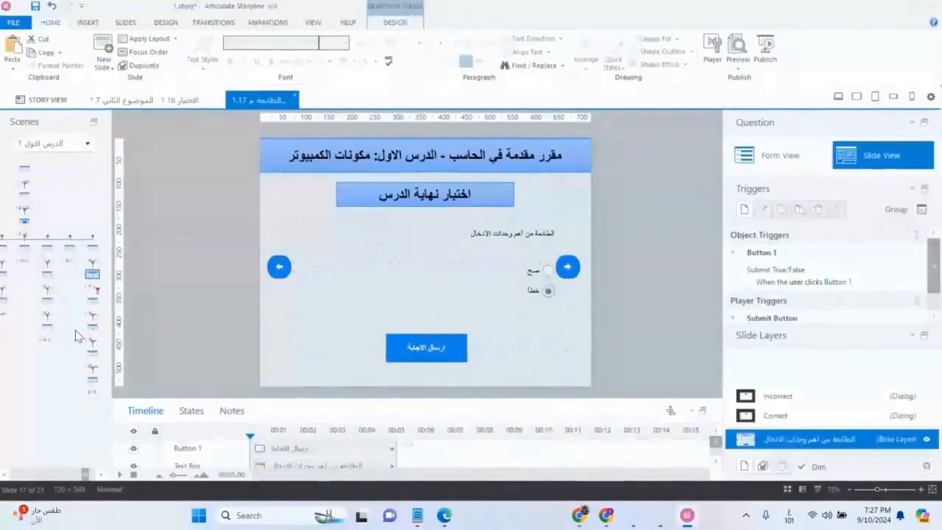
pyautogui.click(92, 302)
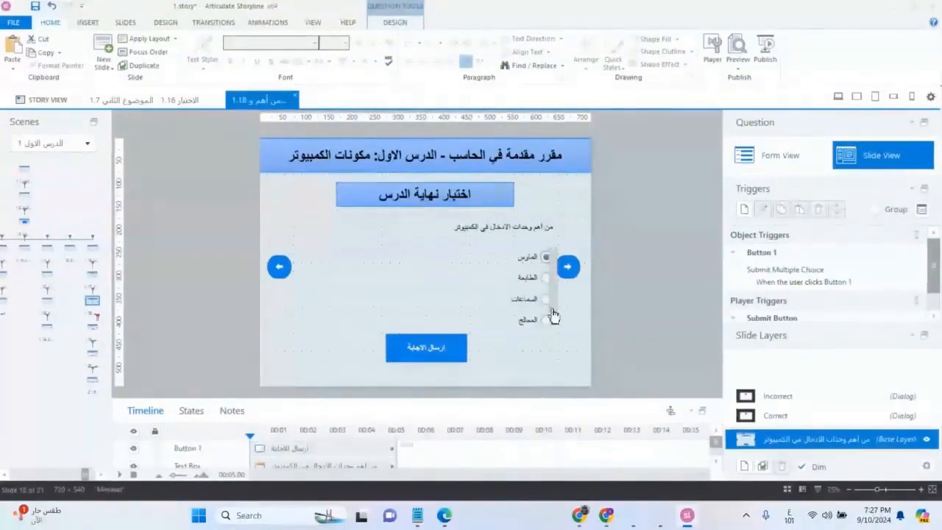
pyautogui.click(737, 64)
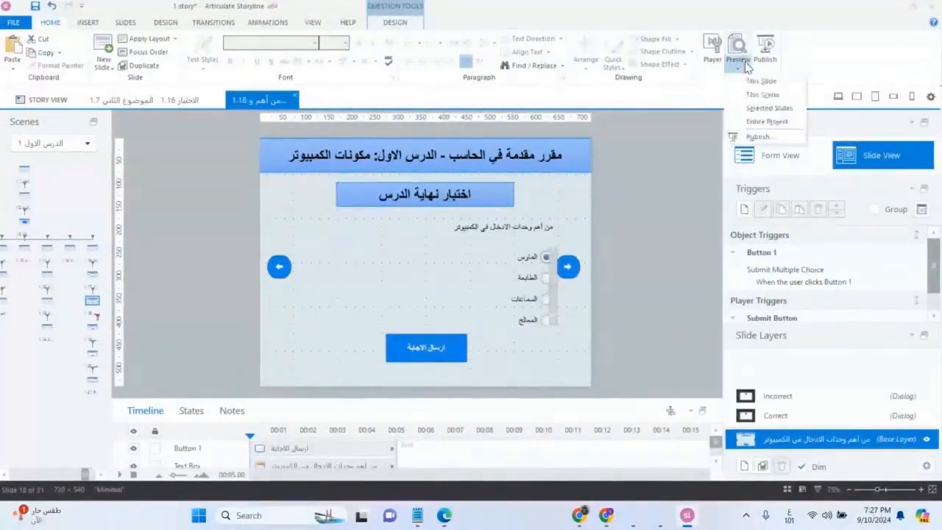
pyautogui.click(766, 82)
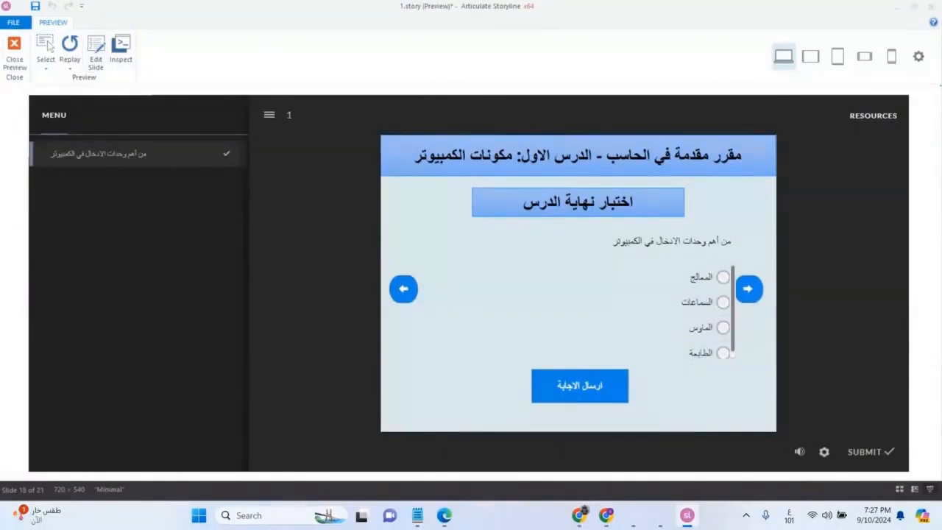
pyautogui.click(14, 50)
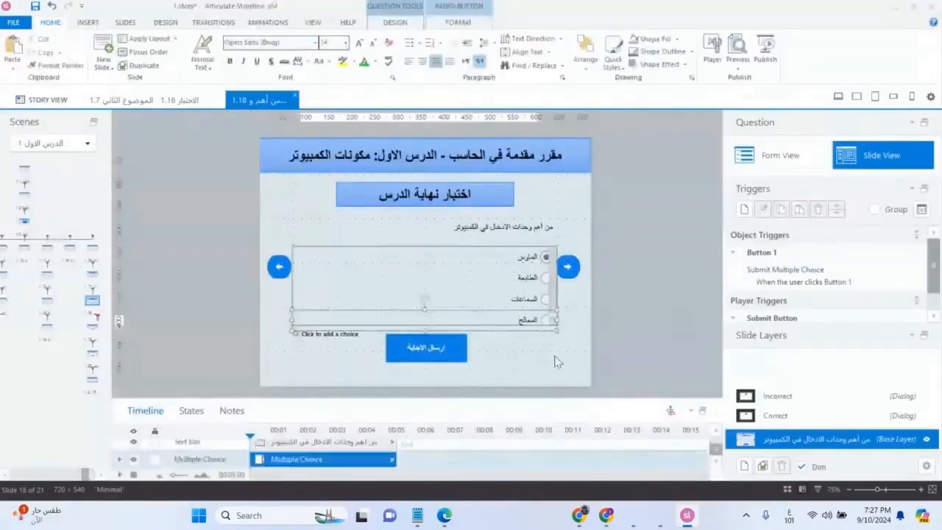
# Extend the answer choices box on slide 1.18 upward to about 576 × 192 so all four choices fit
pyautogui.click(402, 259)
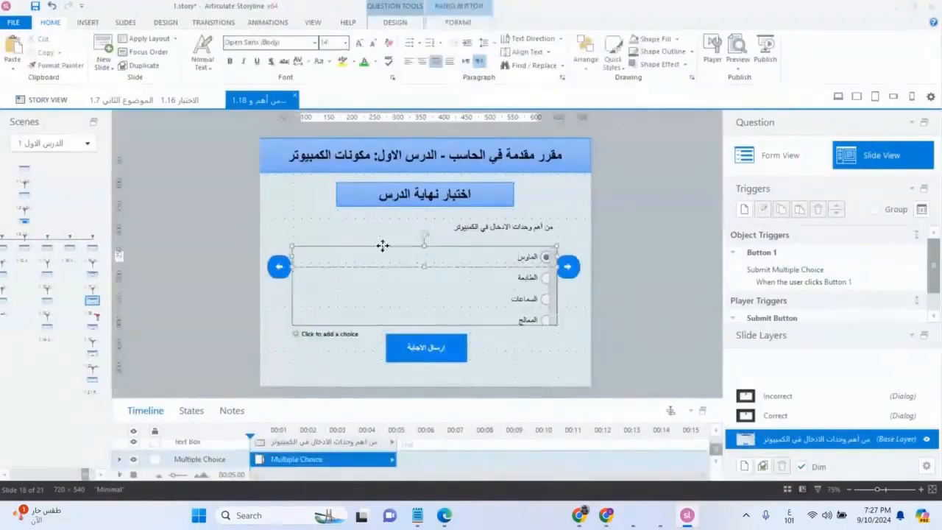
pyautogui.click(417, 246)
pyautogui.click(397, 259)
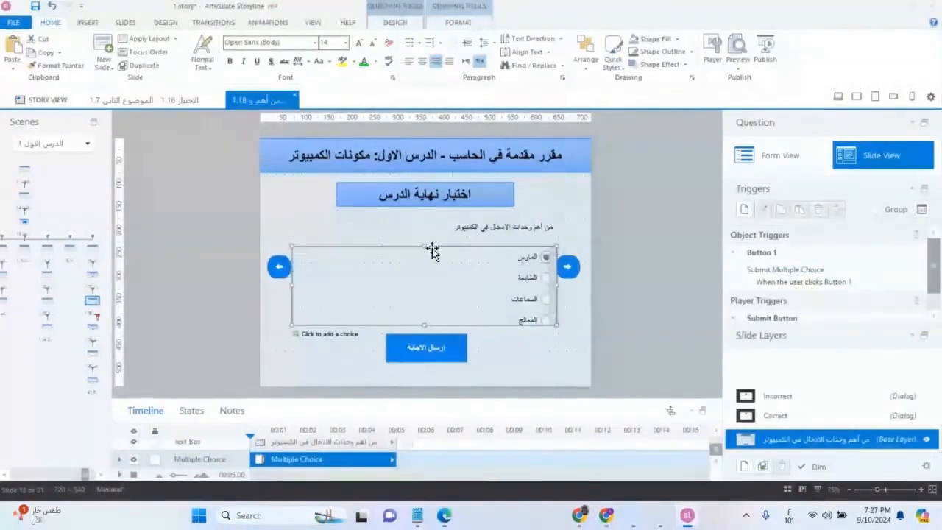
pyautogui.moveTo(426, 242); pyautogui.dragTo(426, 234)
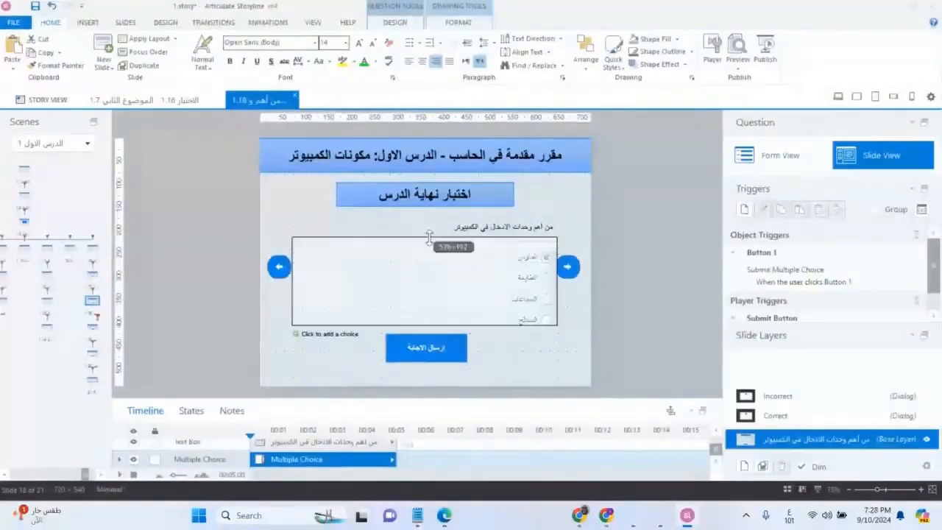
pyautogui.click(578, 321)
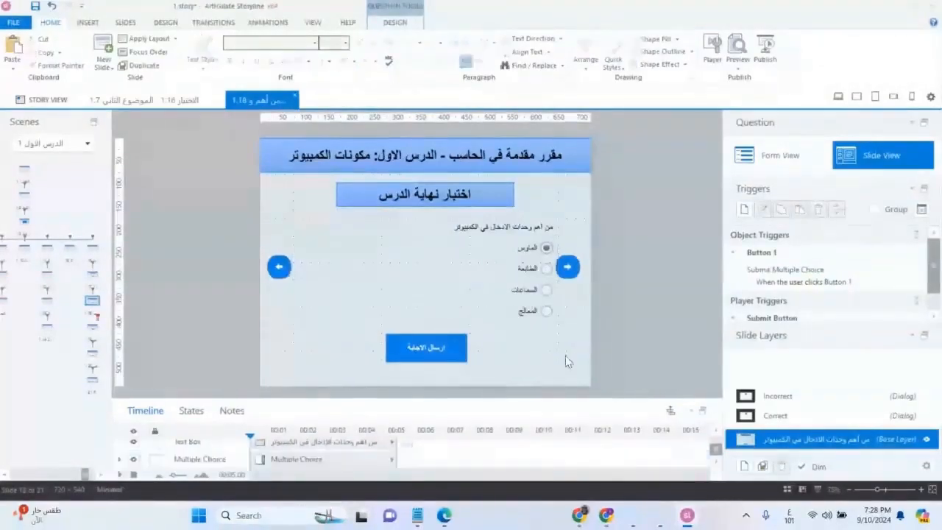
# On slide 1.19, extend the answer choices box upward and set the question text to right-to-left direction
pyautogui.click(86, 332)
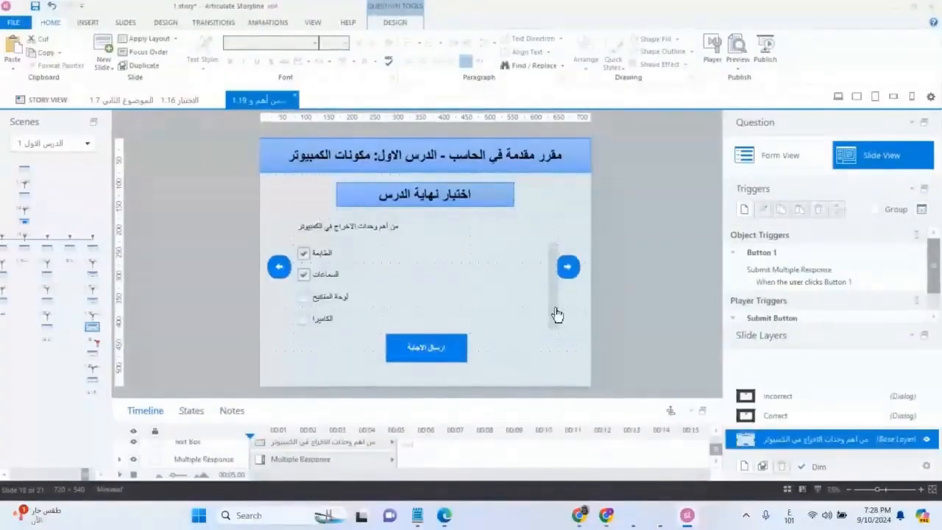
pyautogui.click(437, 316)
pyautogui.moveTo(425, 240); pyautogui.dragTo(427, 229)
pyautogui.click(391, 226)
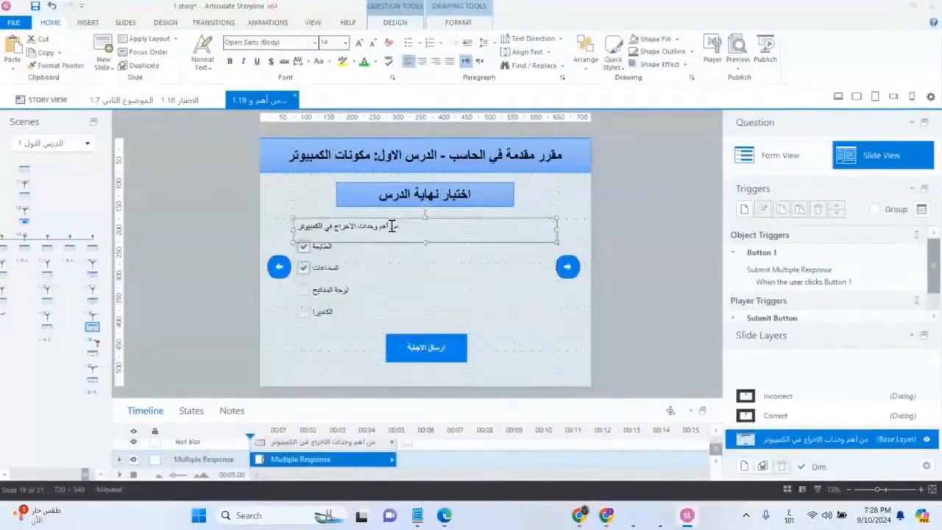
pyautogui.click(479, 60)
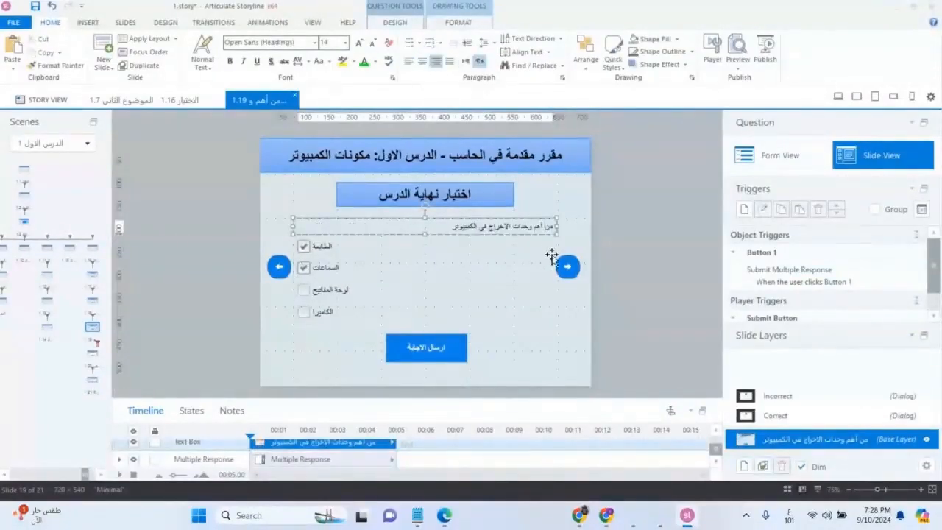
# On slide 1.20, move the "صل بين العمودين" text box slightly lower, just beneath the quiz heading
pyautogui.click(91, 355)
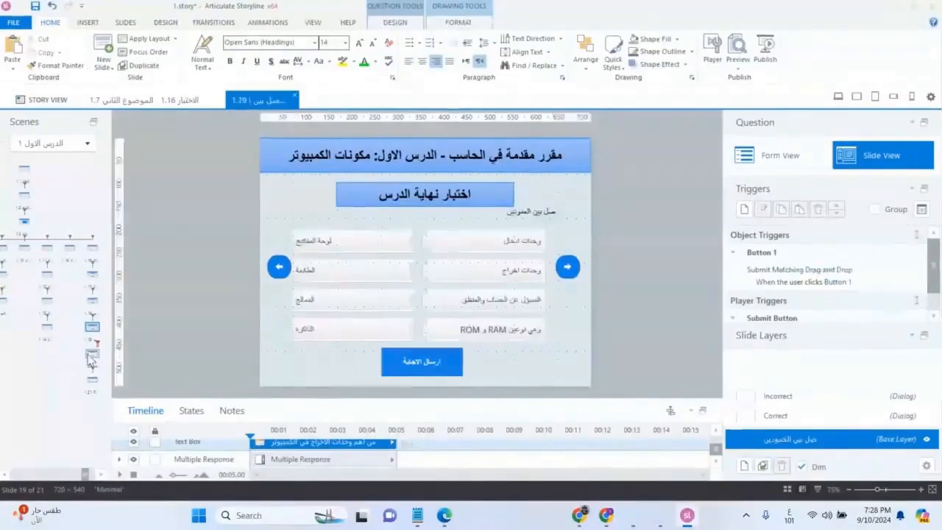
pyautogui.click(530, 212)
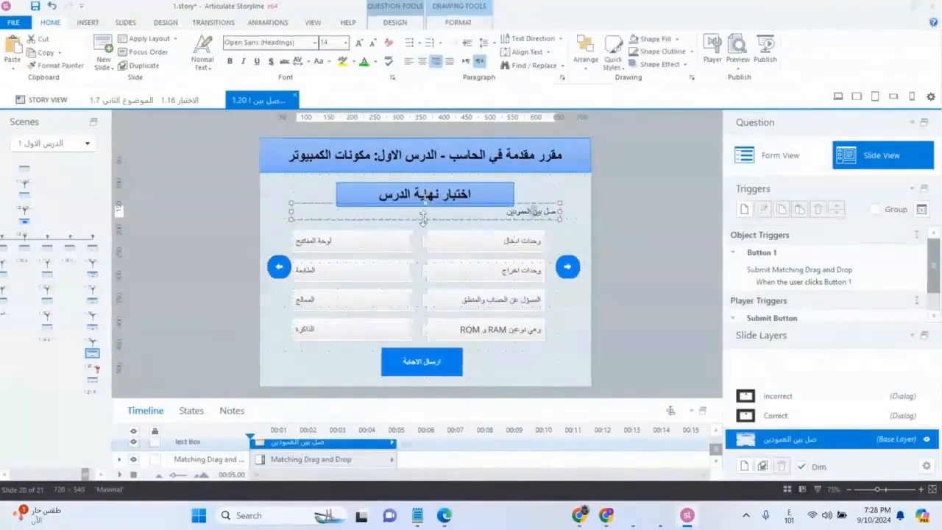
pyautogui.moveTo(423, 219); pyautogui.dragTo(428, 208)
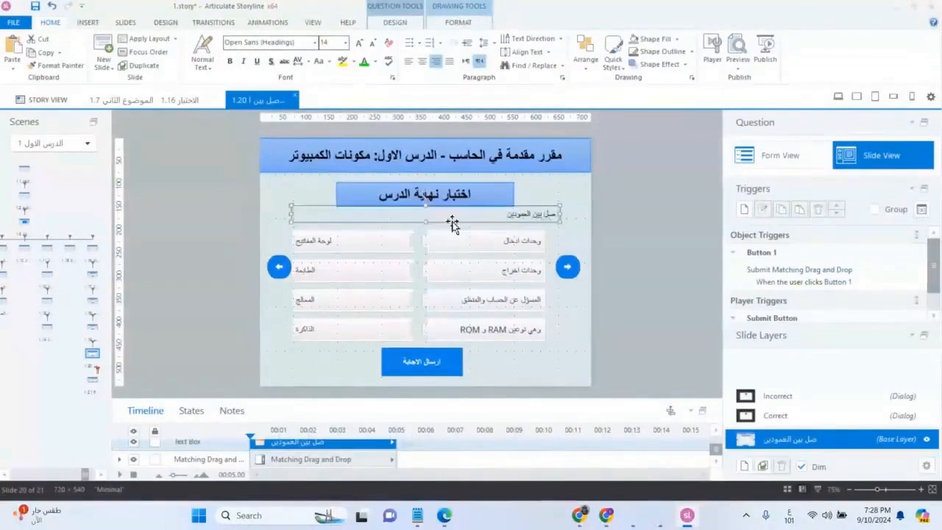
pyautogui.click(569, 214)
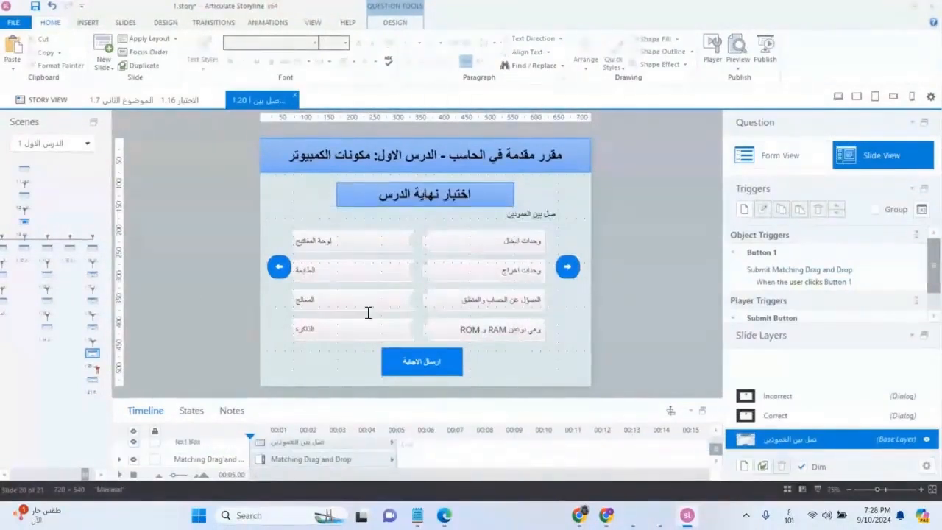
# Look through the question slides, the opening slides and the results slide to check their layout and arrow buttons
pyautogui.click(92, 325)
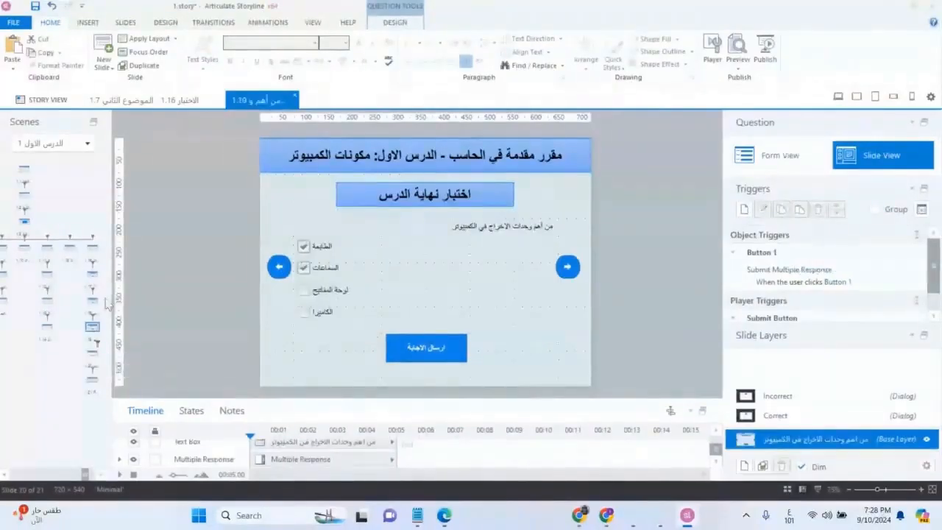
pyautogui.click(91, 272)
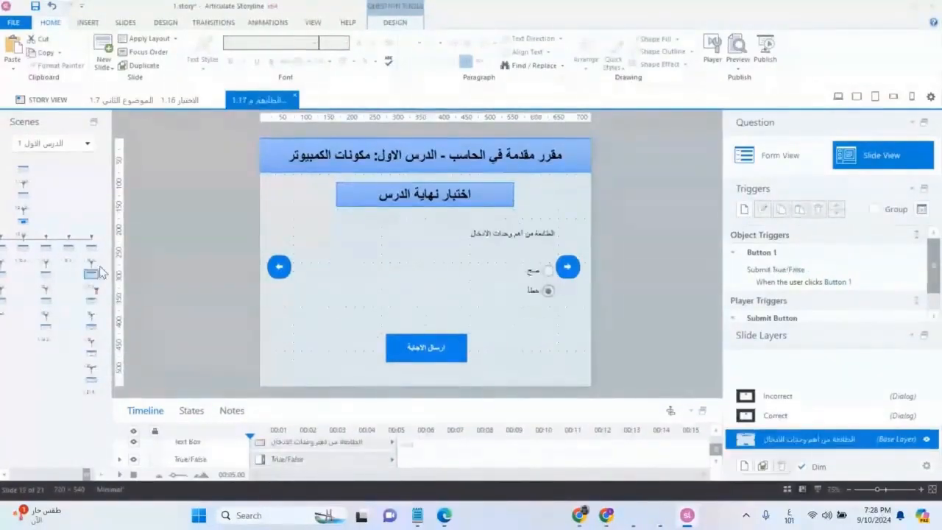
pyautogui.click(91, 251)
pyautogui.click(22, 250)
pyautogui.click(21, 171)
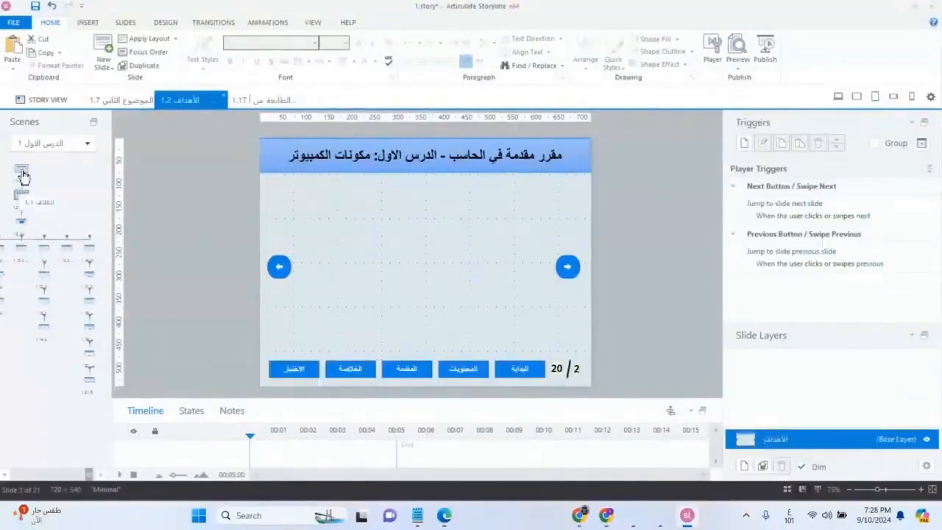
pyautogui.click(89, 379)
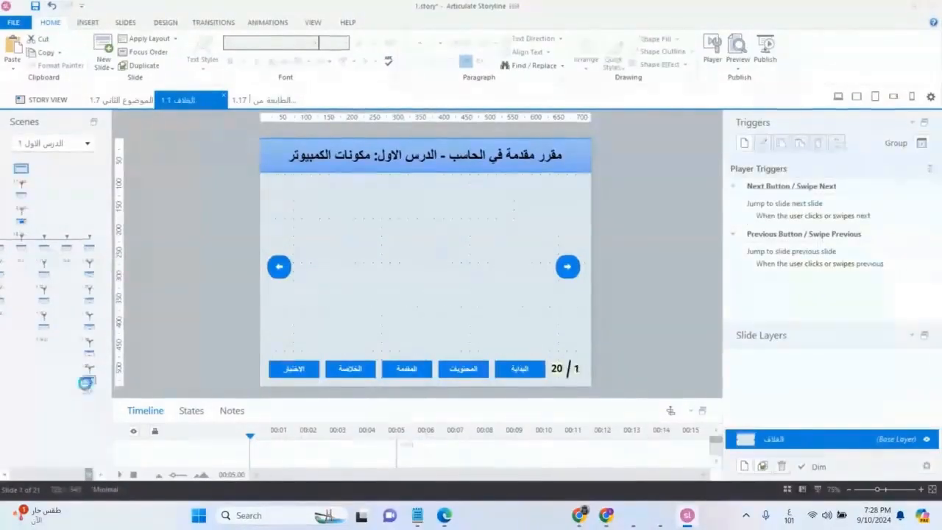
pyautogui.click(90, 288)
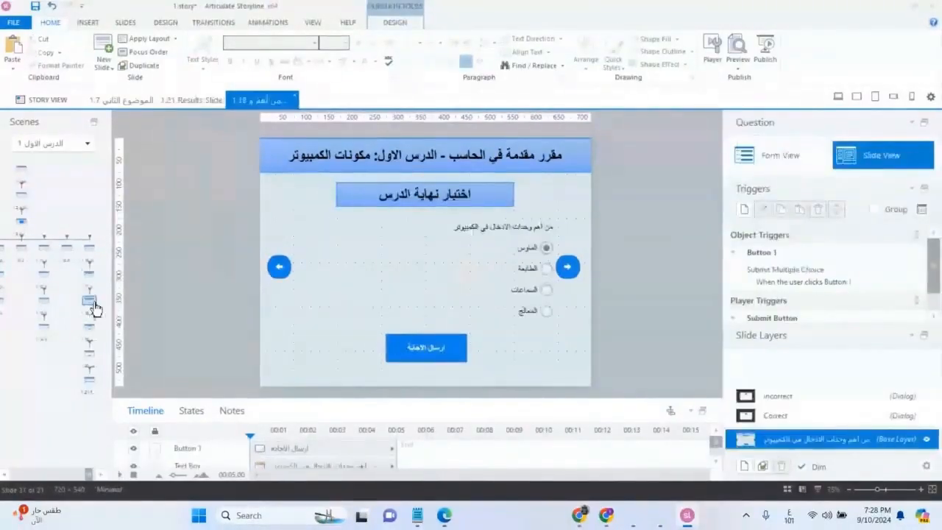
pyautogui.click(89, 273)
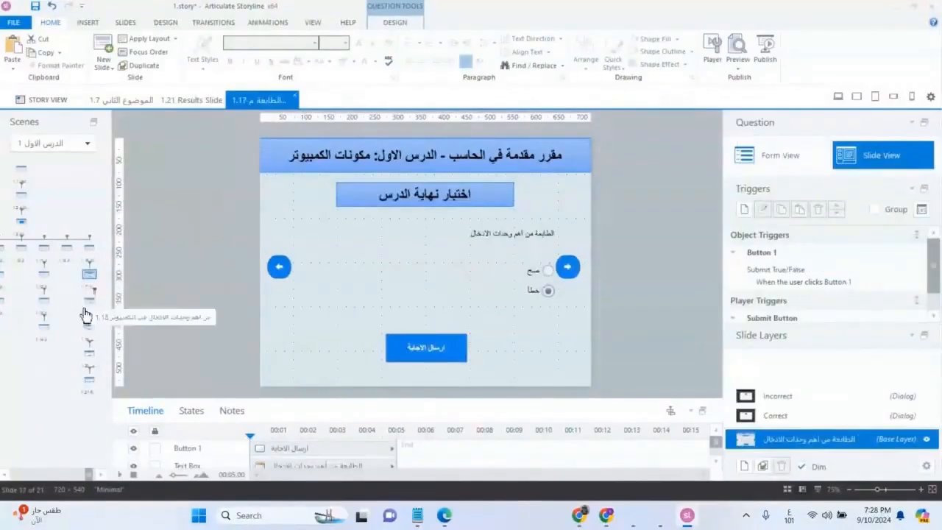
pyautogui.click(90, 303)
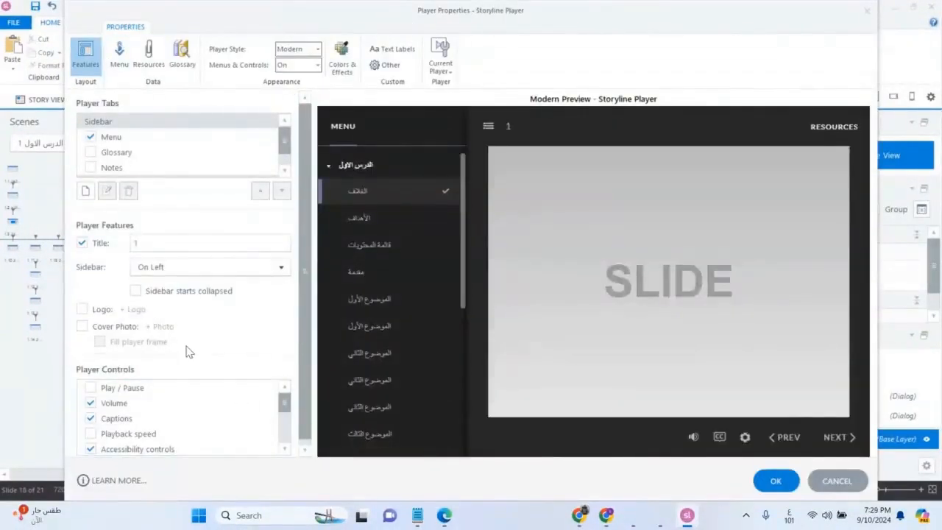
# Disable the Menu and Resources tabs in the player properties
pyautogui.click(90, 137)
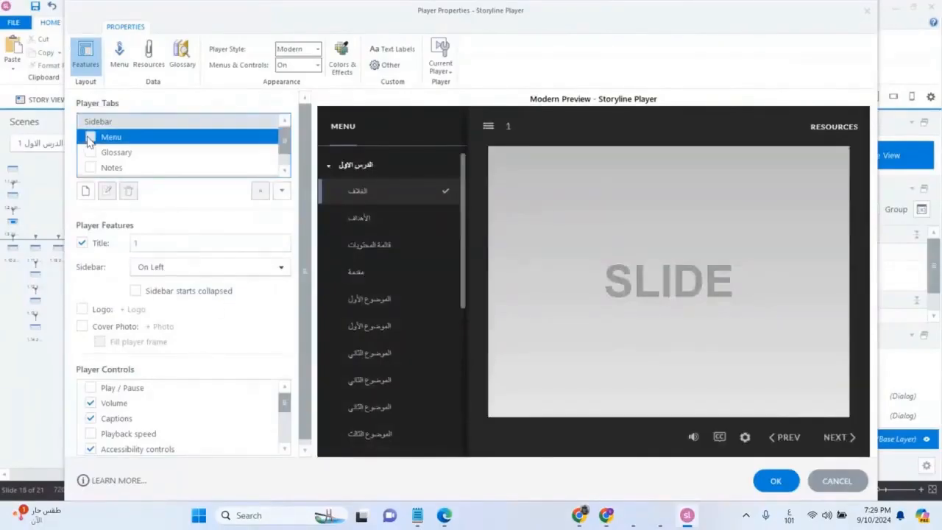
pyautogui.scroll(-2, 239, 161)
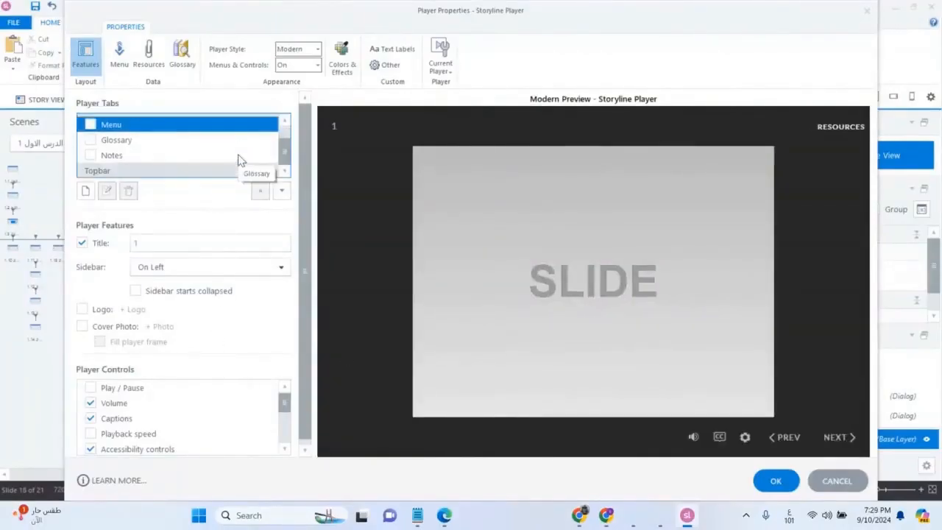
pyautogui.click(135, 170)
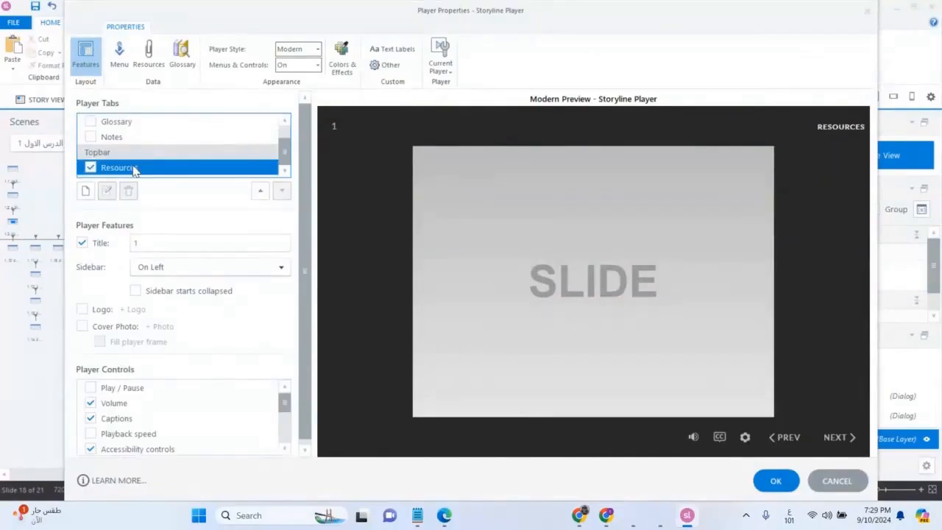
pyautogui.click(90, 167)
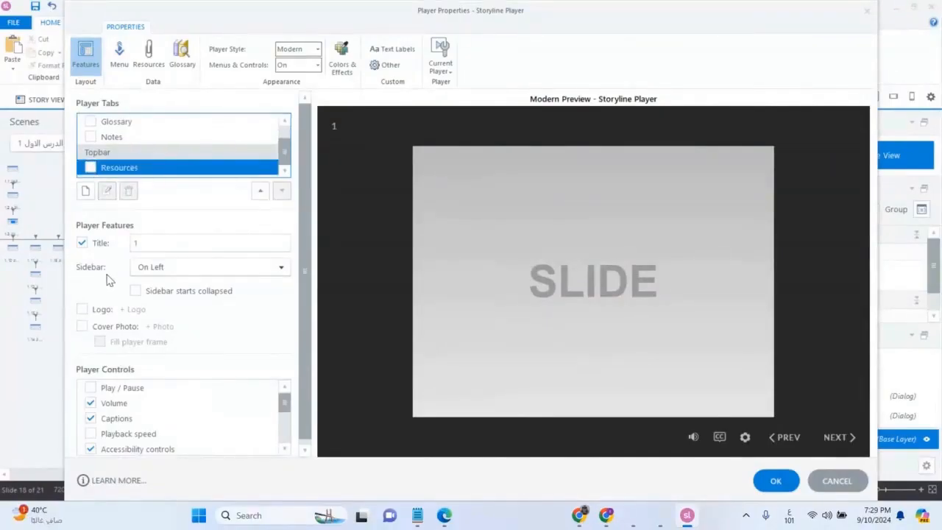
# Disable the player's title and its Volume, Captions and Accessibility controls
pyautogui.click(82, 243)
pyautogui.scroll(-1, 184, 393)
pyautogui.scroll(1, 138, 439)
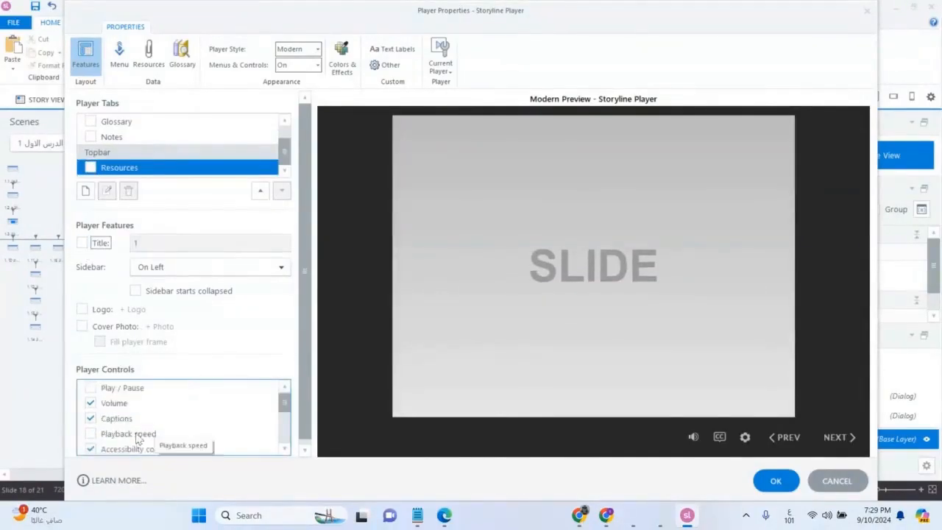
pyautogui.click(96, 406)
pyautogui.click(91, 420)
pyautogui.click(90, 450)
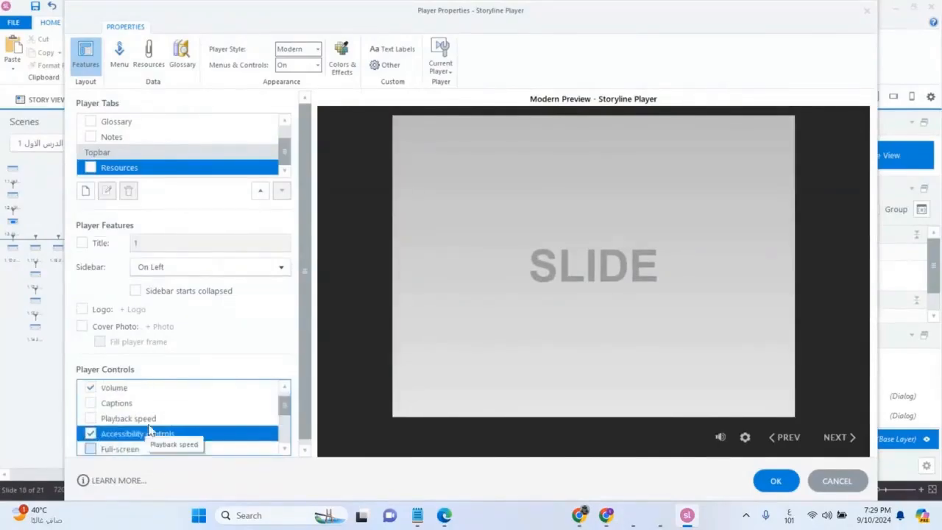
pyautogui.scroll(-2, 177, 427)
pyautogui.scroll(2, 211, 425)
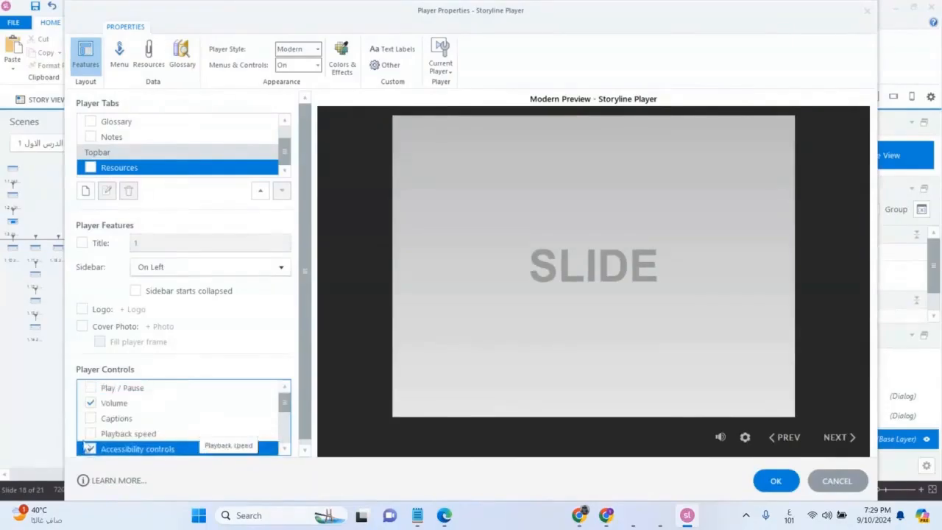
pyautogui.click(90, 449)
pyautogui.click(91, 403)
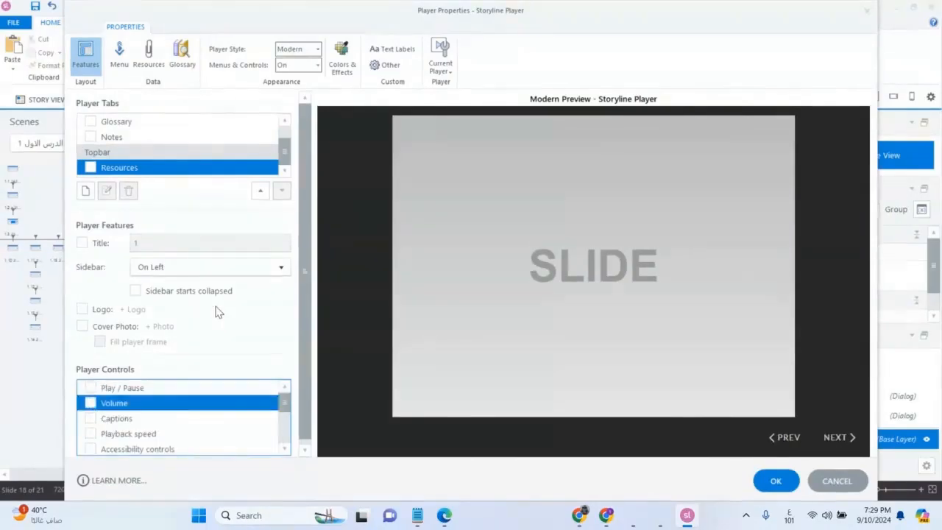
# Set the player's sidebar position to On Right
pyautogui.scroll(-1, 218, 309)
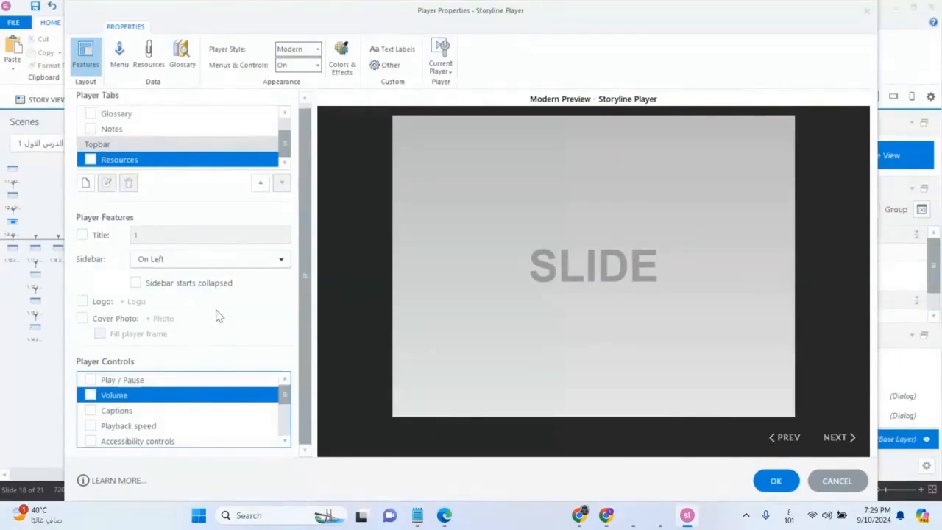
pyautogui.click(156, 262)
pyautogui.click(163, 291)
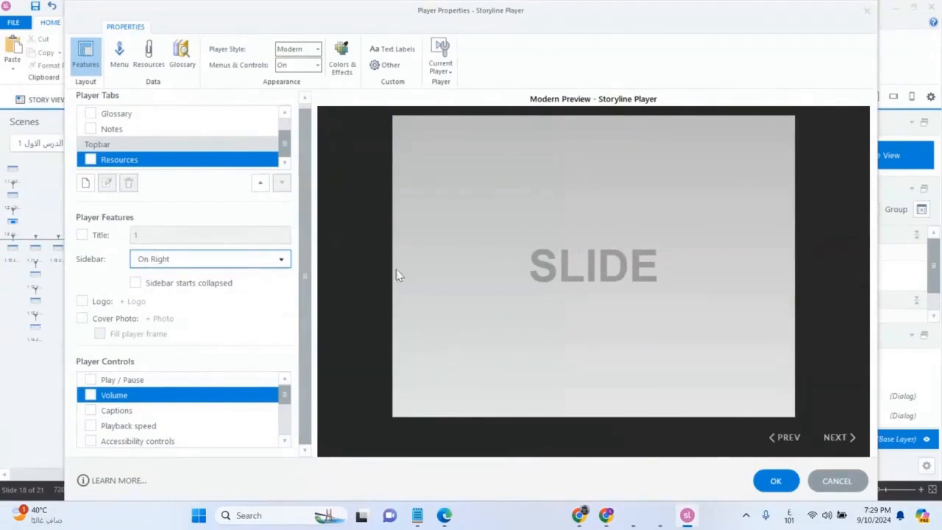
# Check the player's menu and resources settings and its list of controls, and apply the player properties
pyautogui.click(119, 55)
pyautogui.click(149, 55)
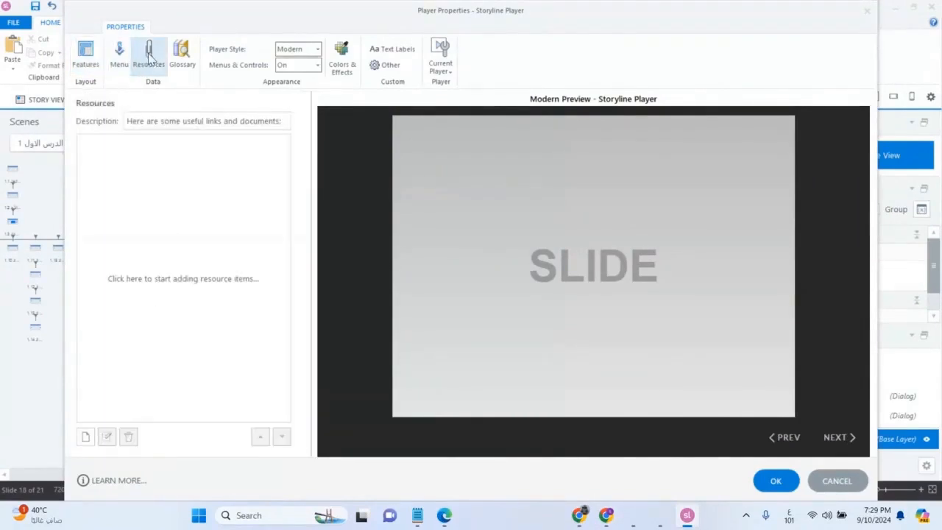
pyautogui.click(81, 59)
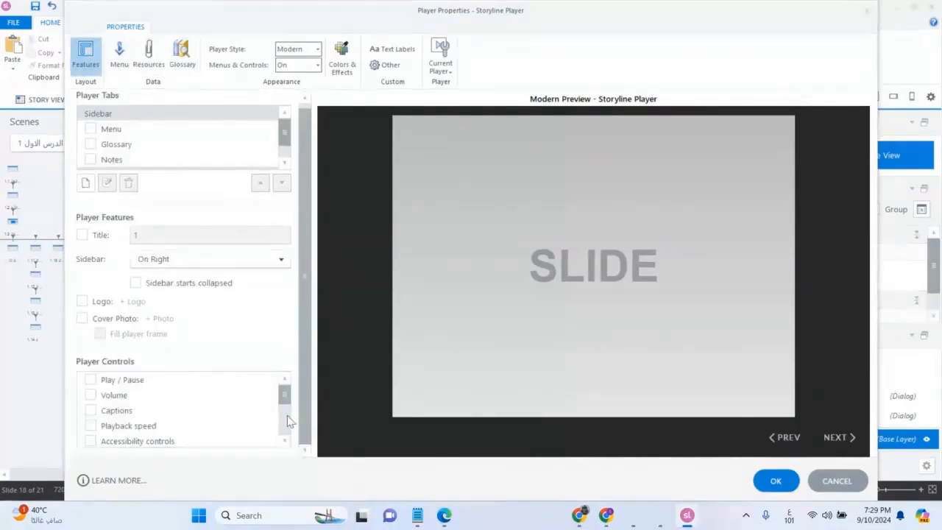
pyautogui.scroll(-1, 282, 133)
pyautogui.scroll(1, 284, 140)
pyautogui.scroll(-2, 284, 393)
pyautogui.scroll(2, 293, 396)
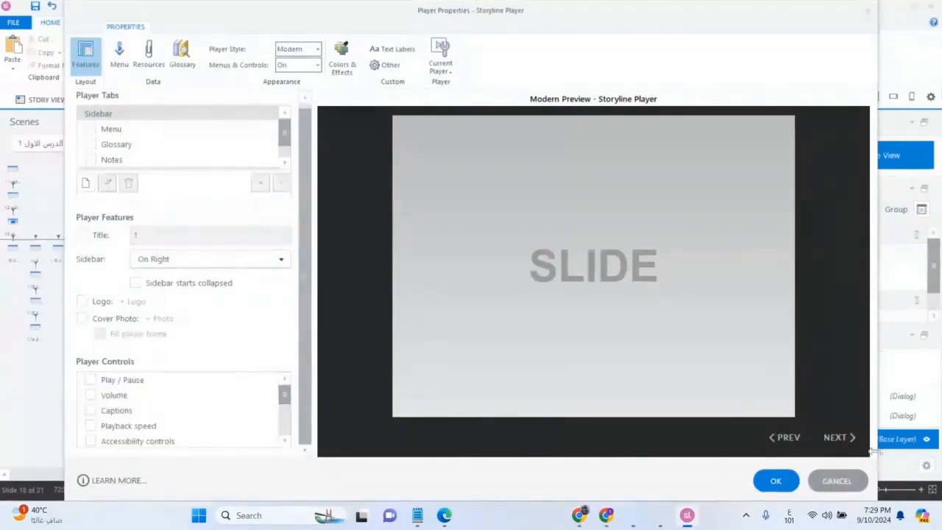
pyautogui.click(775, 481)
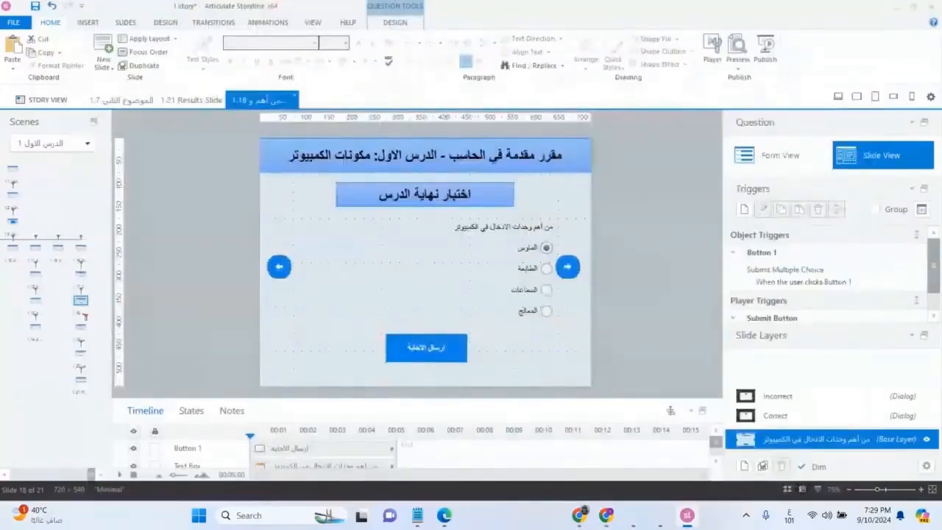
# Preview the entire project from the story view and go through the contents slide to the end-of-lesson quiz
pyautogui.click(47, 100)
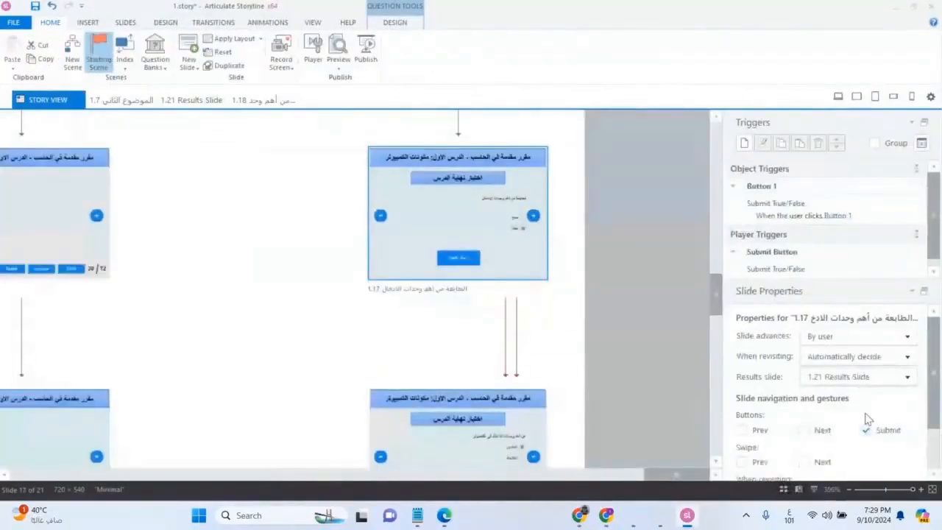
pyautogui.click(339, 47)
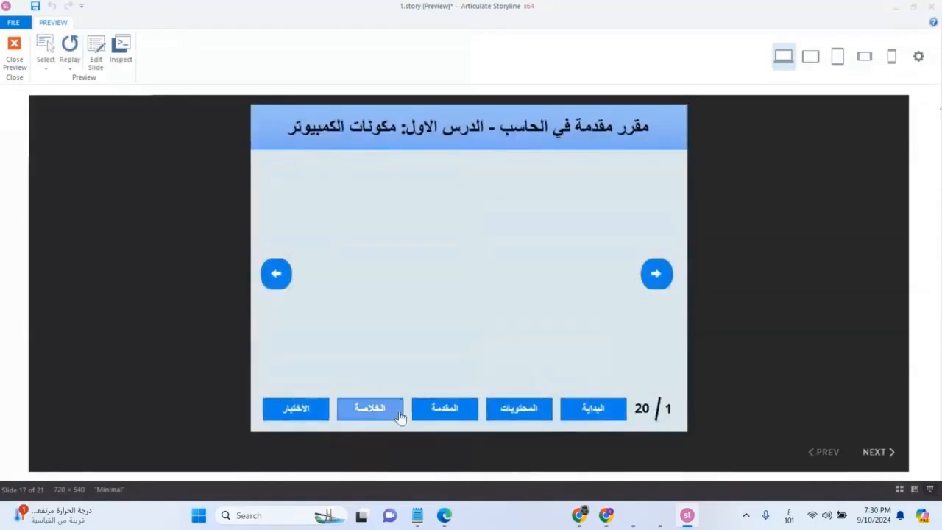
pyautogui.click(511, 414)
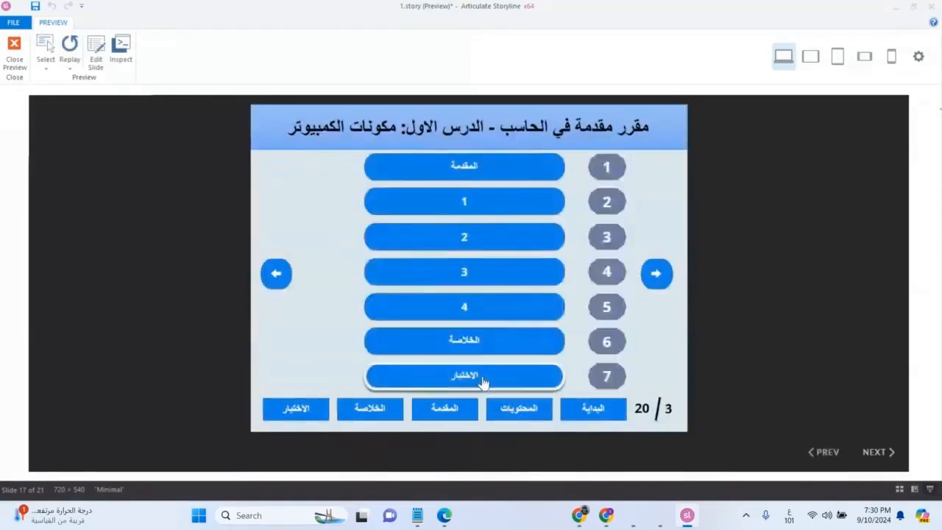
pyautogui.click(483, 380)
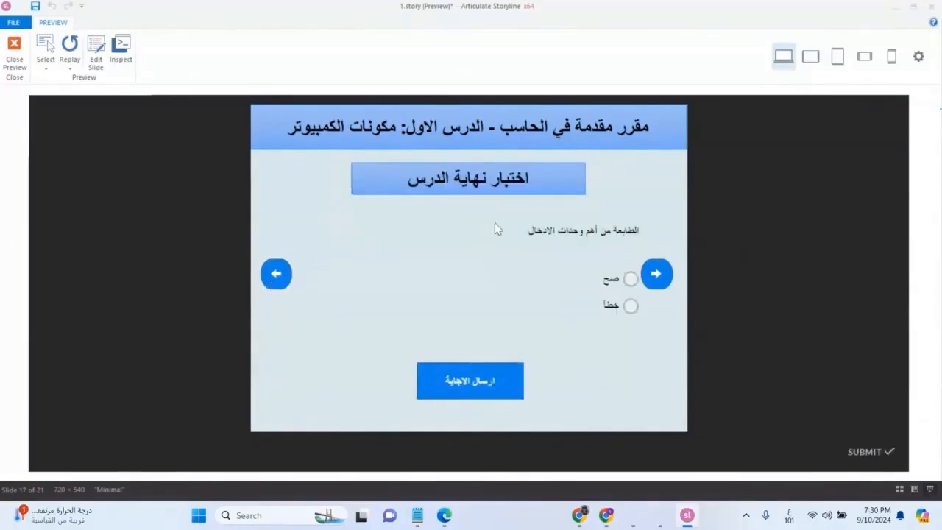
# Test the quiz by submitting خطأ for the true/false question and trying the following questions, and close the preview
pyautogui.click(627, 306)
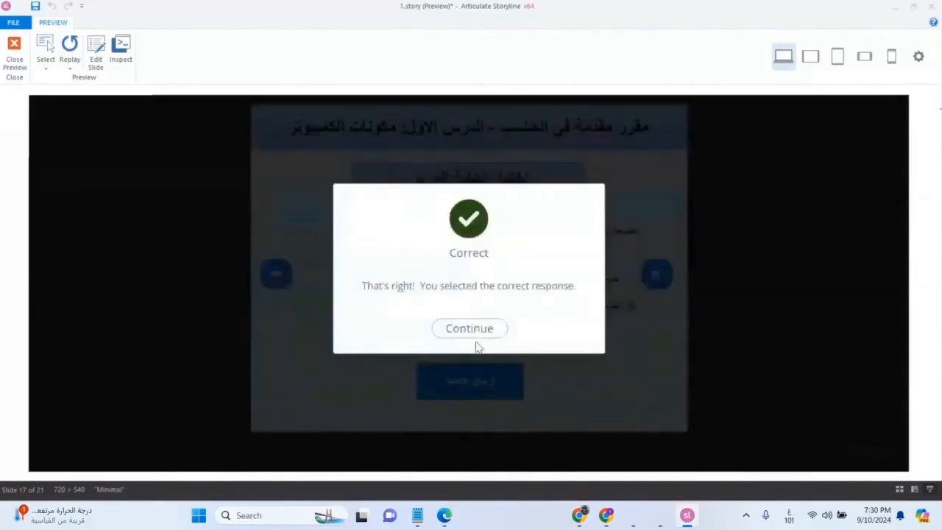
pyautogui.click(474, 334)
pyautogui.click(485, 373)
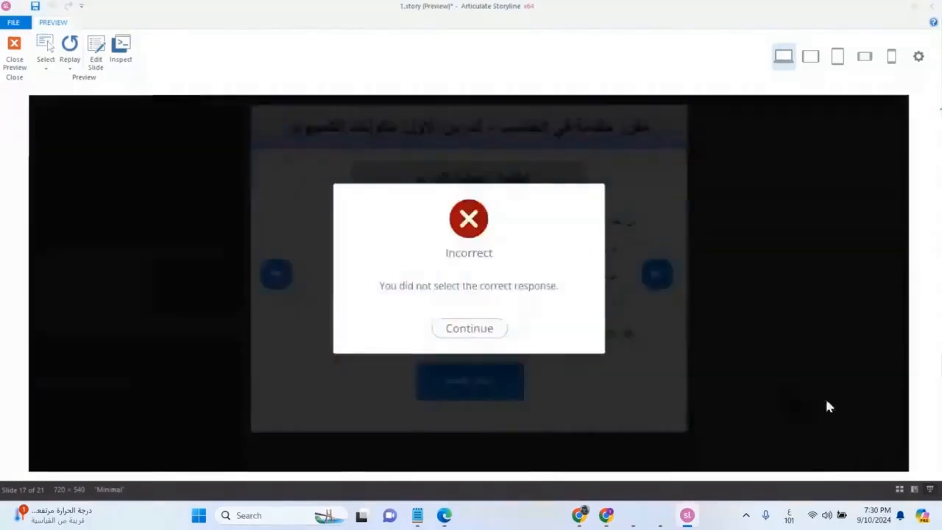
pyautogui.click(479, 331)
pyautogui.click(309, 301)
pyautogui.click(454, 380)
pyautogui.click(15, 46)
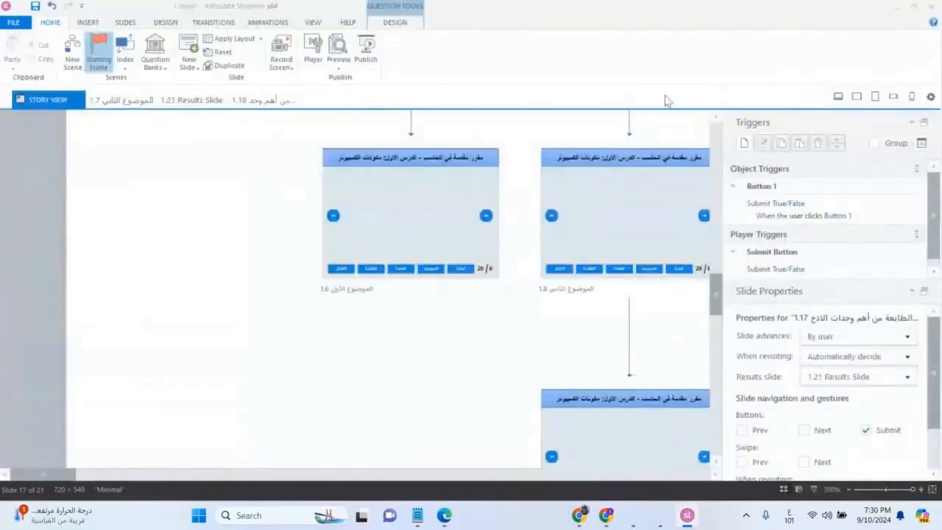
# Review the tabs, features and controls in the player properties, and close them without changes
pyautogui.click(313, 55)
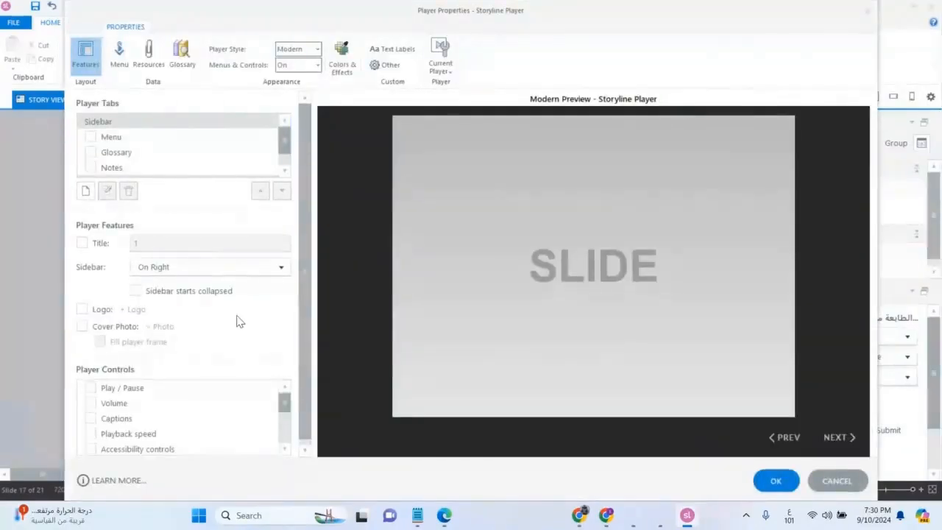
pyautogui.scroll(-1, 228, 356)
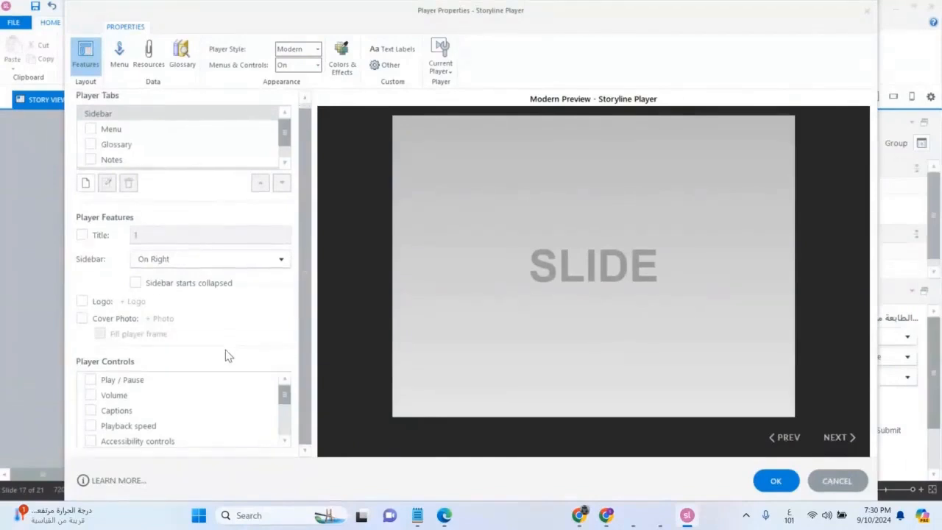
pyautogui.scroll(1, 228, 356)
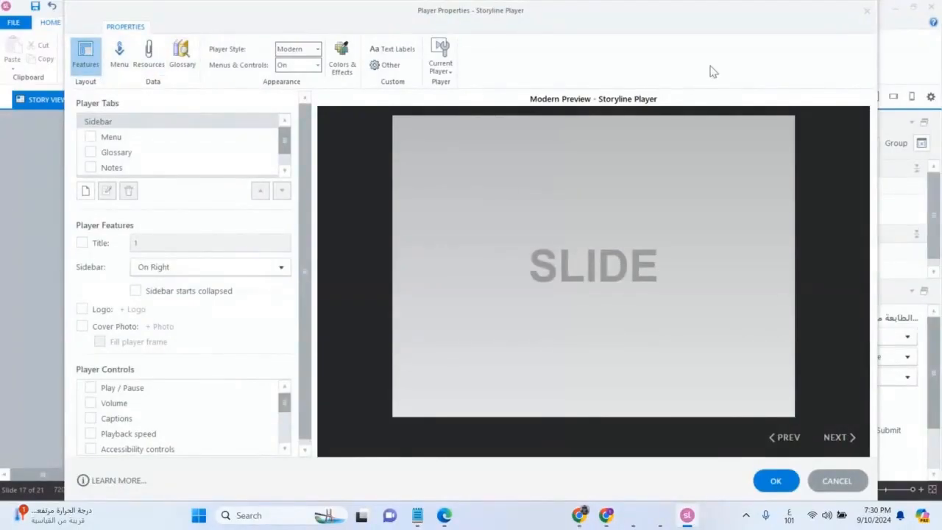
pyautogui.click(866, 11)
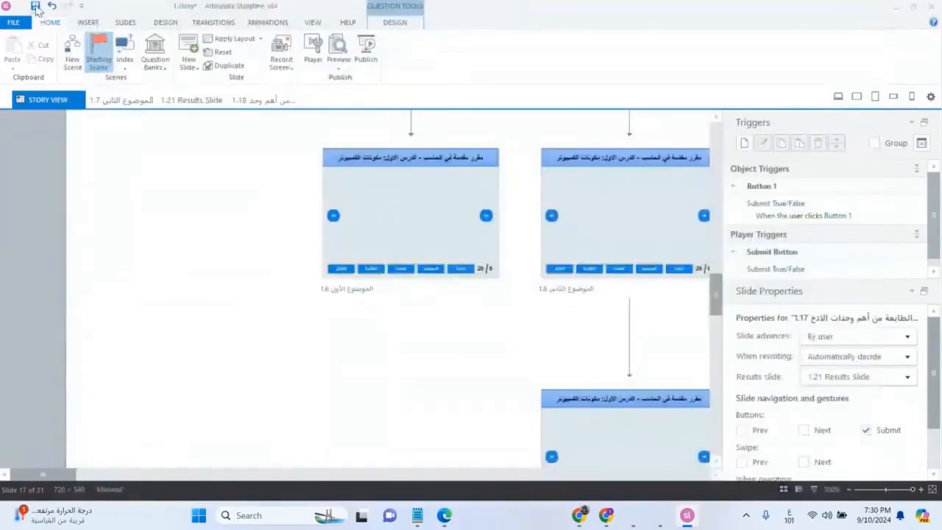
# Save the 1.story project and close Storyline
pyautogui.click(34, 6)
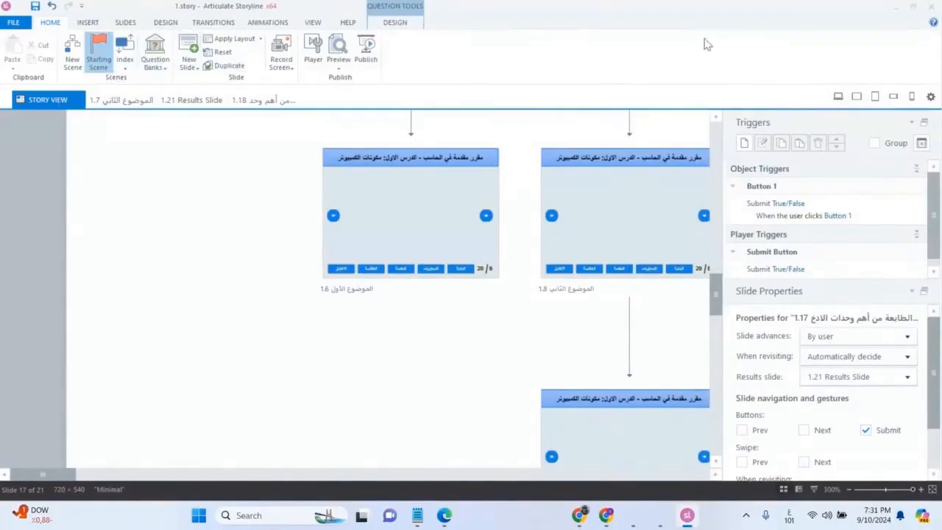
pyautogui.click(931, 8)
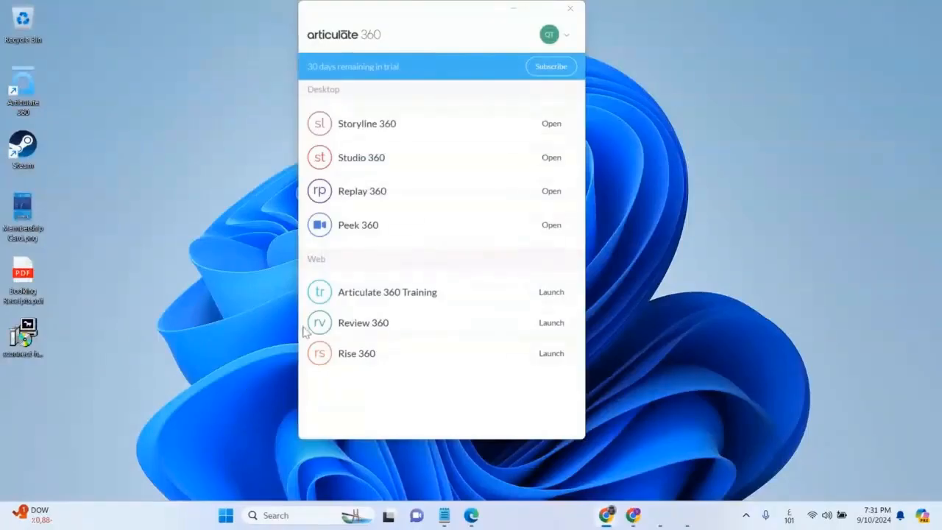
# Switch to the Articulate 360 dashboard in Edge, copy articulate.com from its address, and open that site in a new tab
pyautogui.moveTo(473, 519)
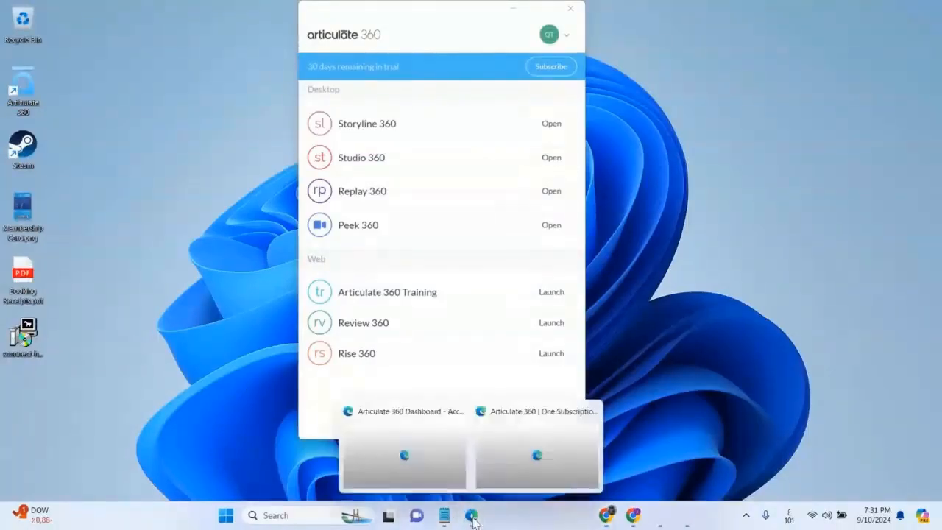
pyautogui.click(408, 456)
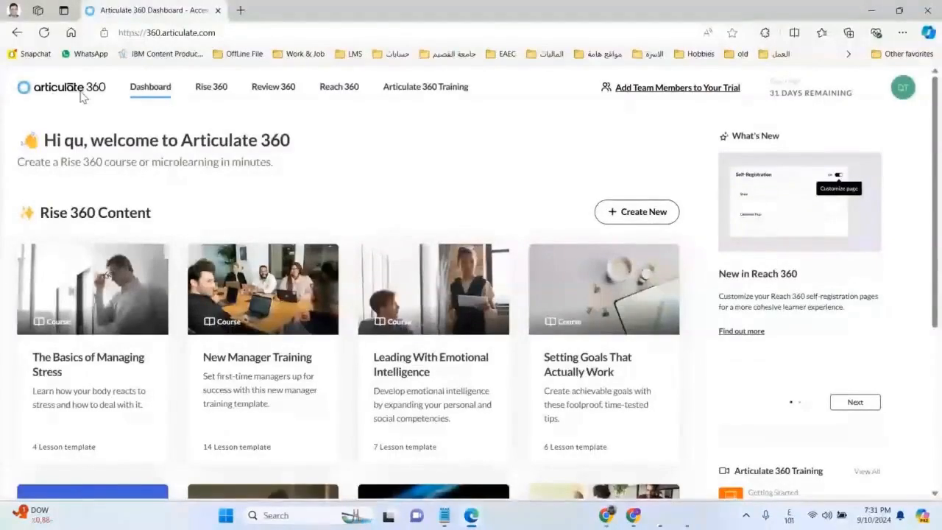
pyautogui.moveTo(162, 35); pyautogui.dragTo(224, 34)
pyautogui.hotkey('ctrl', 'c')
pyautogui.rightClick(177, 41)
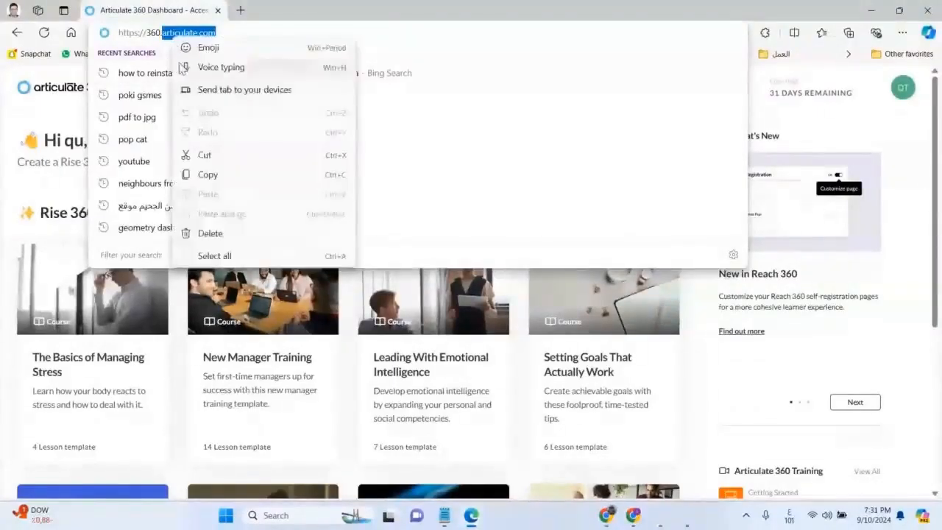
pyautogui.click(215, 173)
pyautogui.click(240, 11)
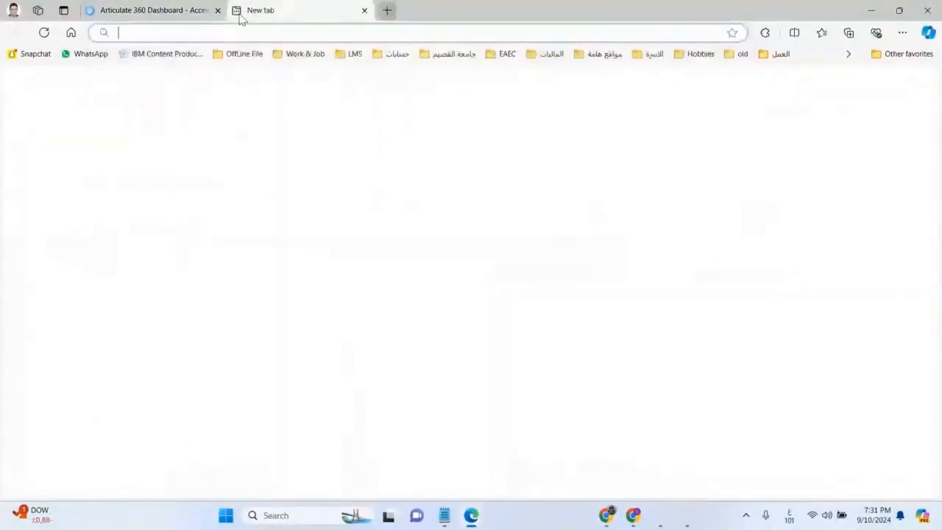
pyautogui.hotkey('ctrl', 'v')
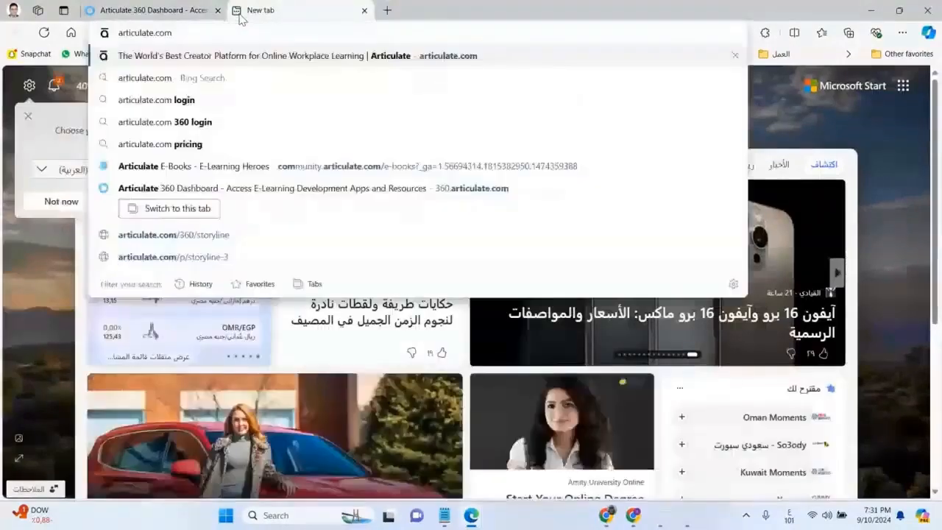
pyautogui.press('Return')
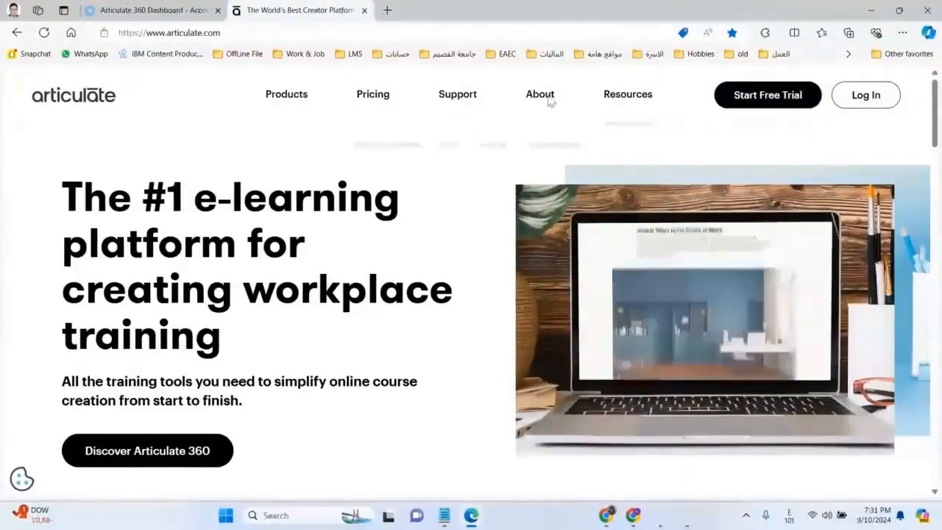
# Return to the Articulate 360 dashboard and choose to download the desktop apps
pyautogui.click(151, 11)
pyautogui.scroll(-2, 752, 345)
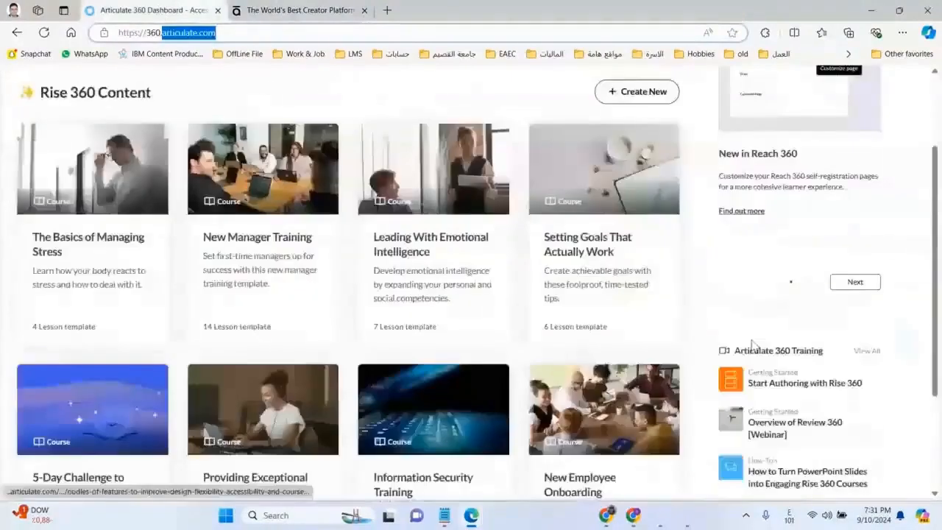
pyautogui.scroll(-2, 798, 456)
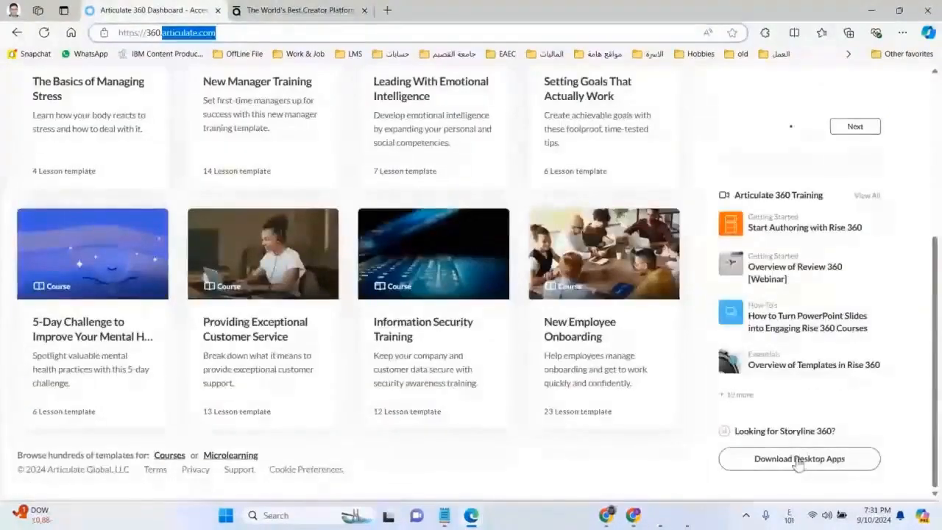
pyautogui.click(798, 458)
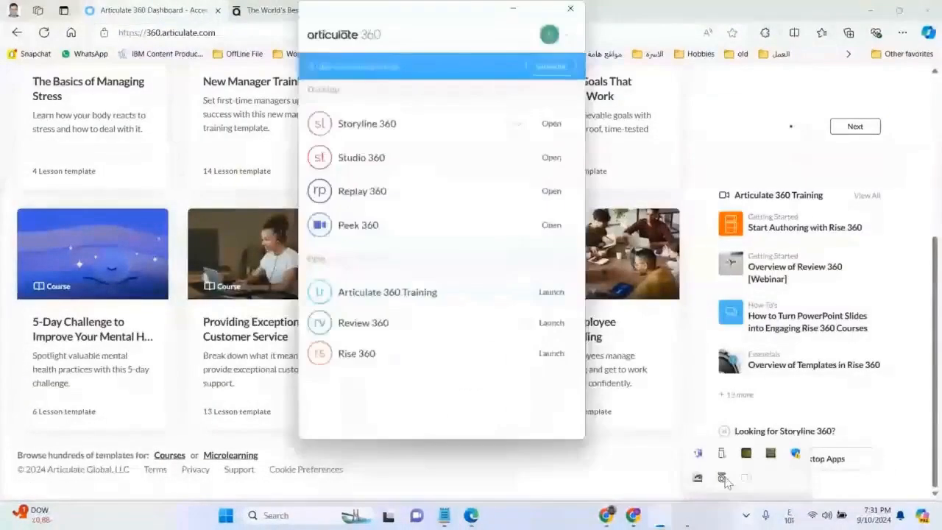
# Launch Storyline 360 from the Articulate 360 desktop app, reopen the recent 1.story project, and close it
pyautogui.click(518, 124)
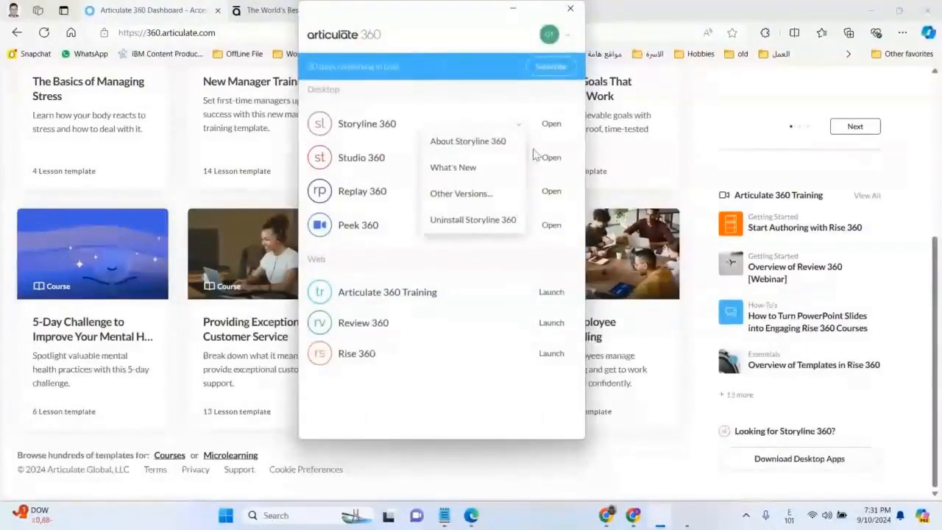
pyautogui.click(553, 124)
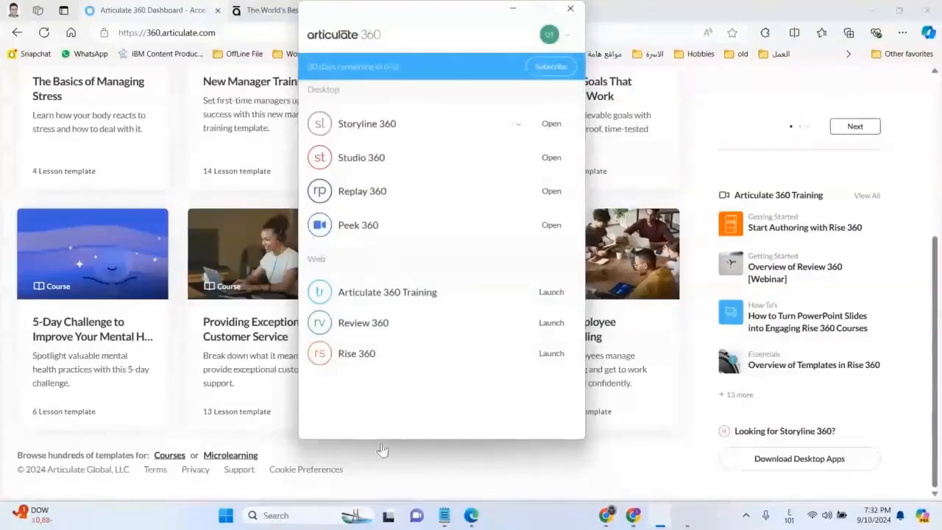
pyautogui.click(559, 125)
pyautogui.moveTo(684, 524)
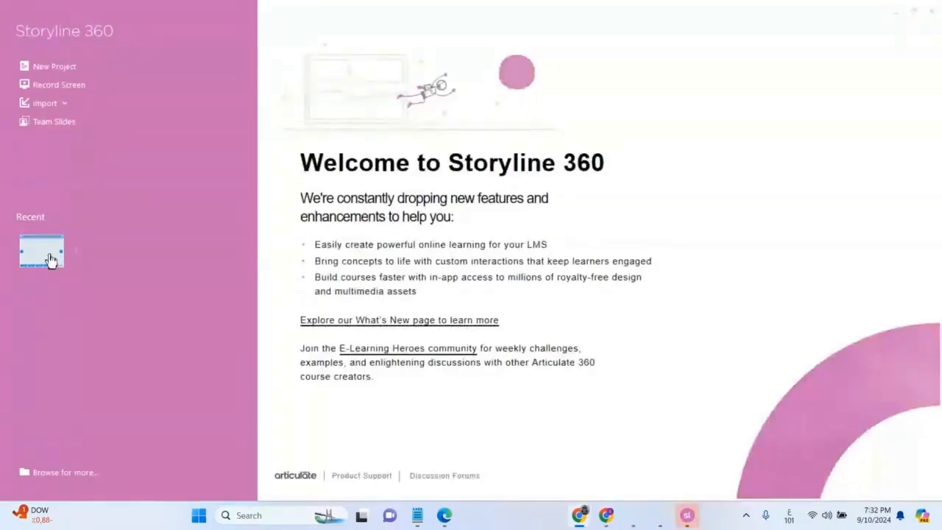
pyautogui.click(52, 258)
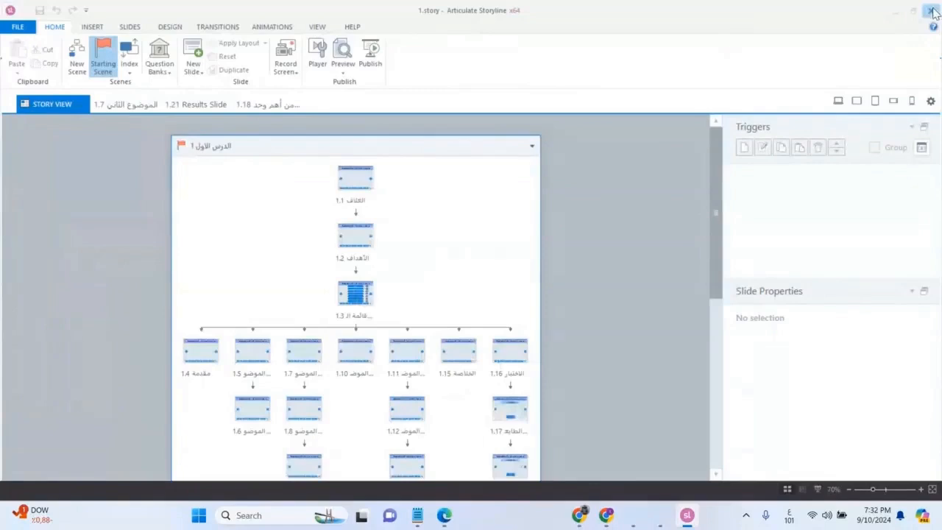
pyautogui.click(933, 11)
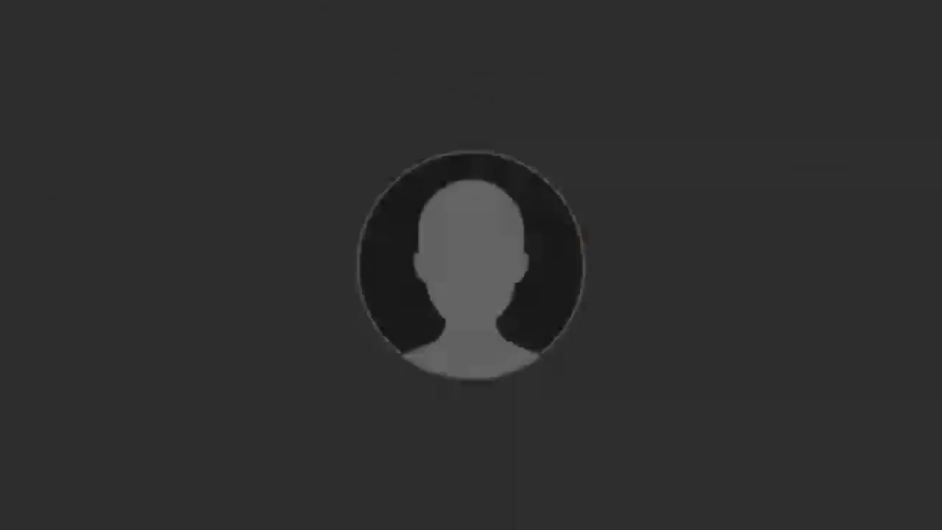